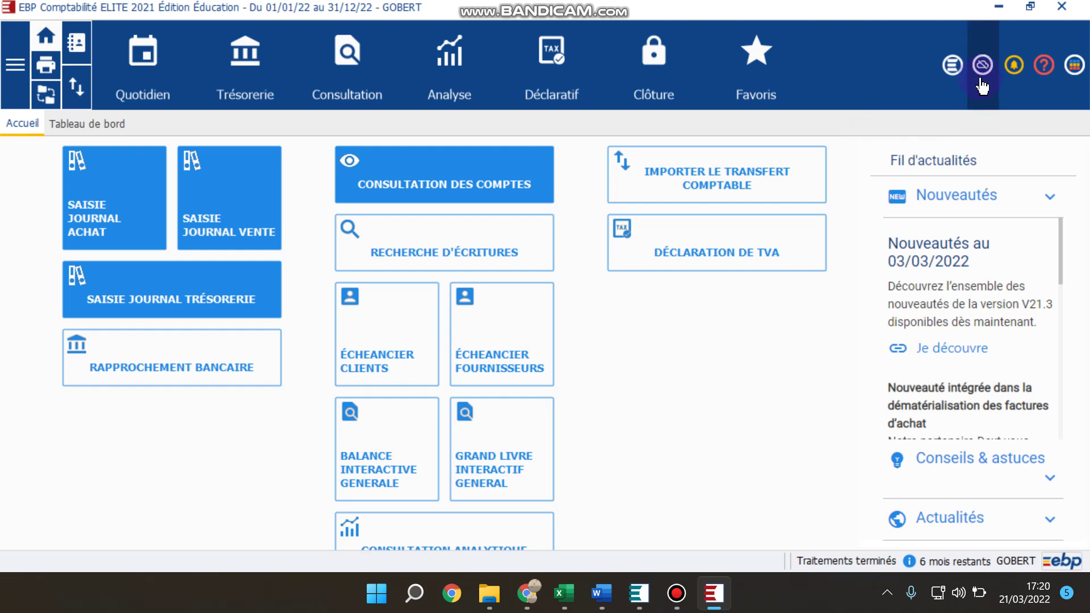
click(953, 73)
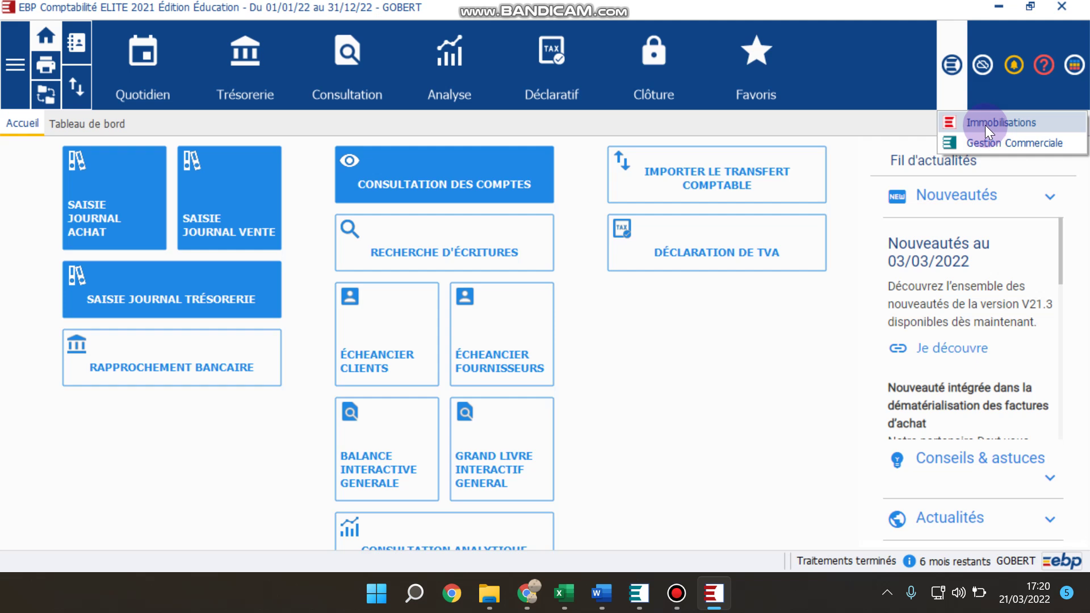
click(888, 125)
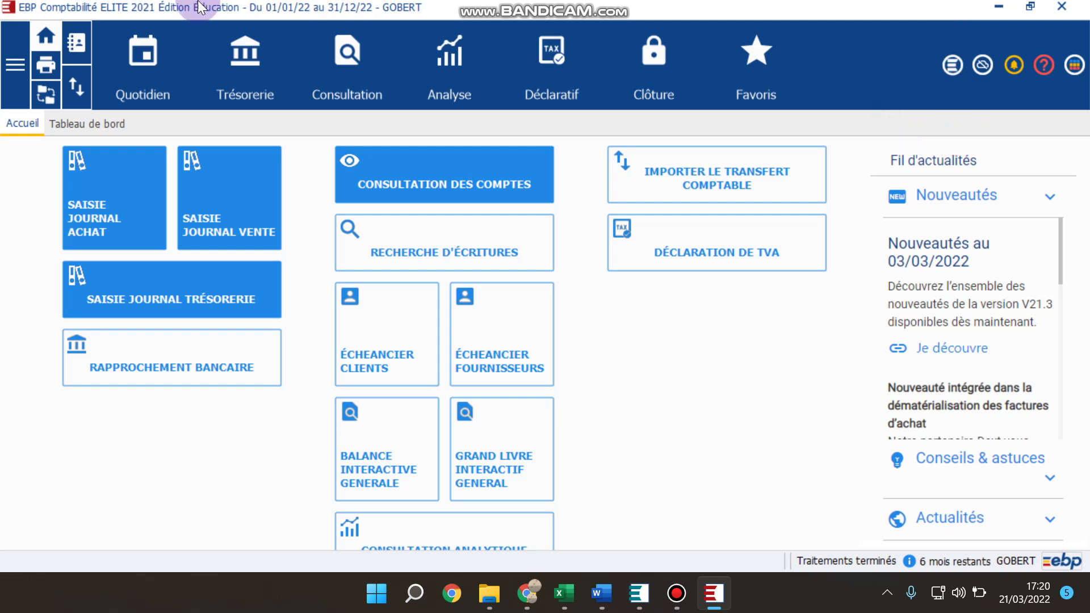
- Open the Saisie au kilomètre entry window from the daily accounting functions
click(135, 88)
click(104, 151)
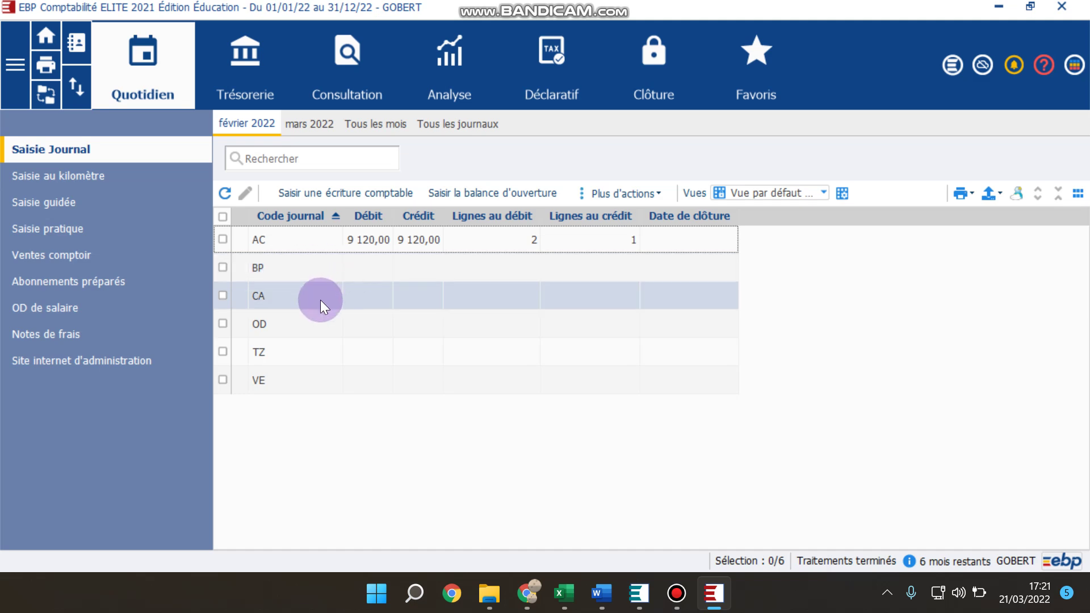
click(133, 180)
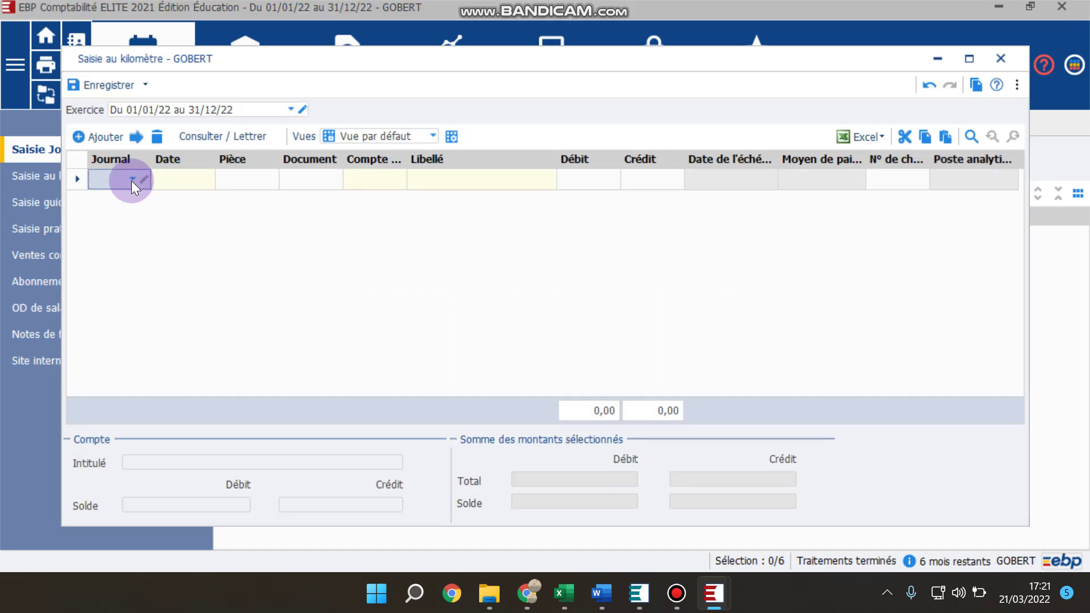
- Set the journal of the first entry line to AC (Achats)
click(131, 181)
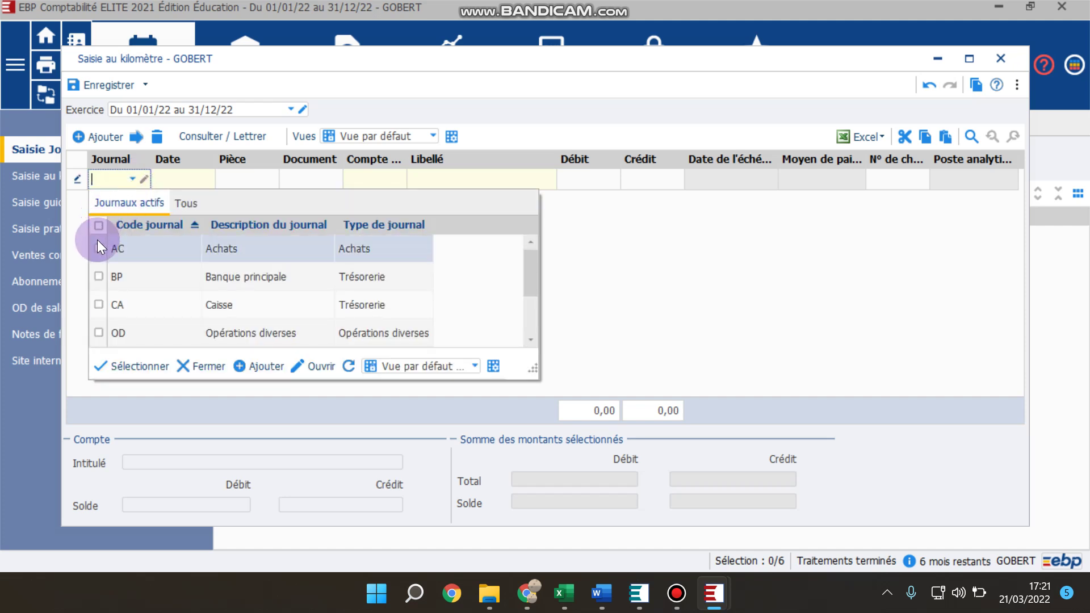
click(98, 248)
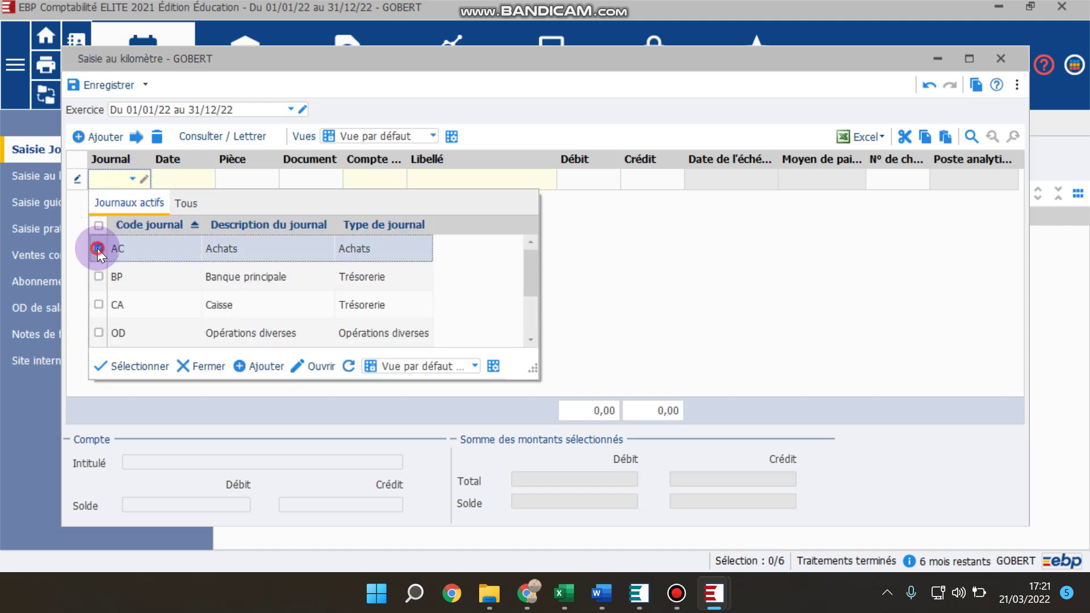
double_click(169, 248)
- Consult the SICA ELECTRICITE invoice in Word, then date the first entry line 28/01/2022 and set its document to FACTURE
click(193, 182)
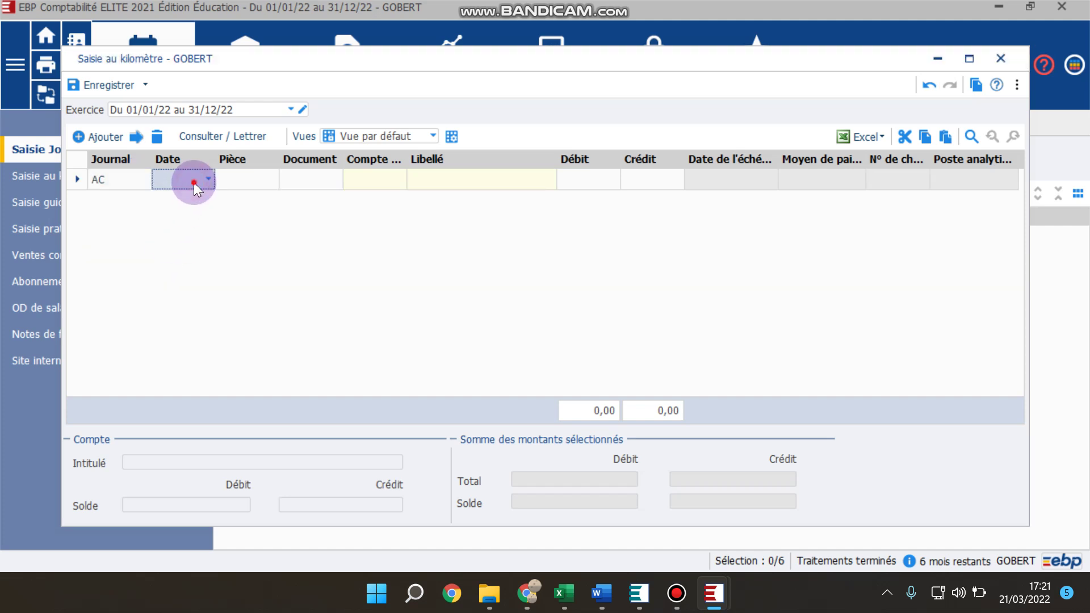
click(602, 594)
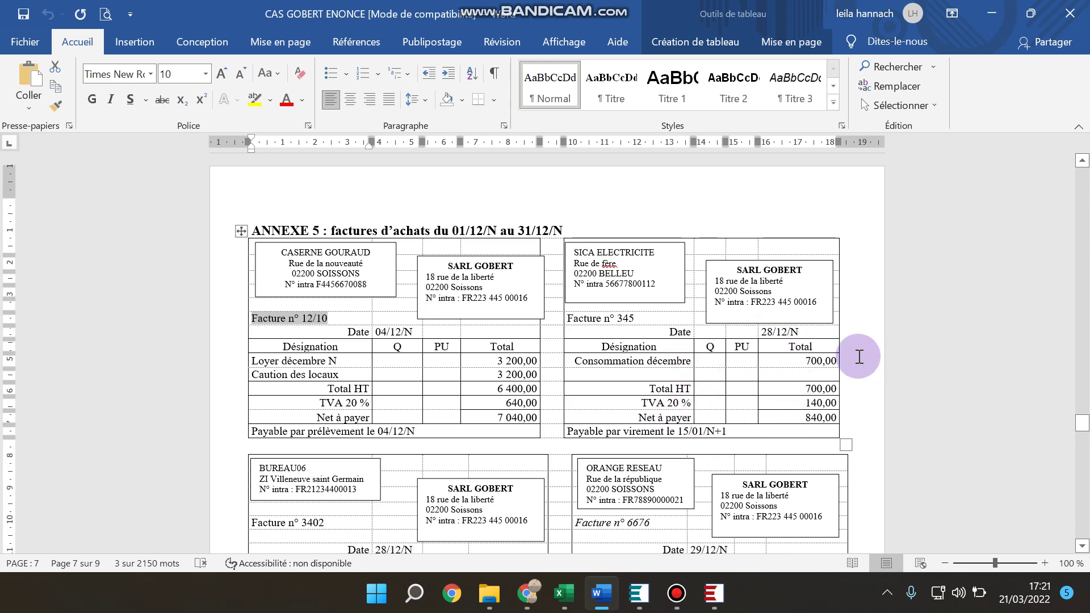
mouse_move(710, 595)
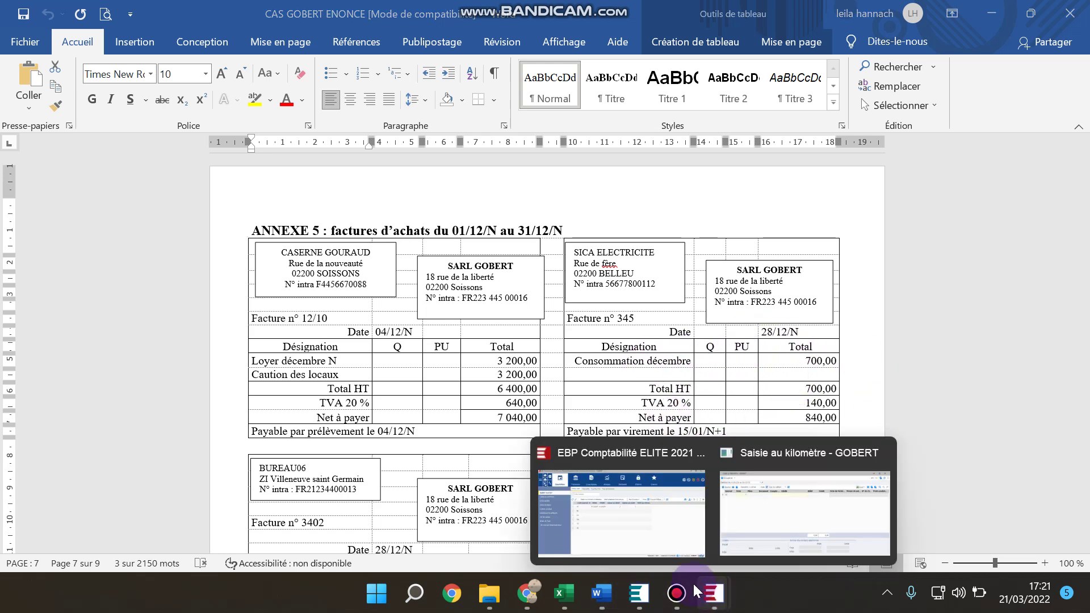
click(763, 520)
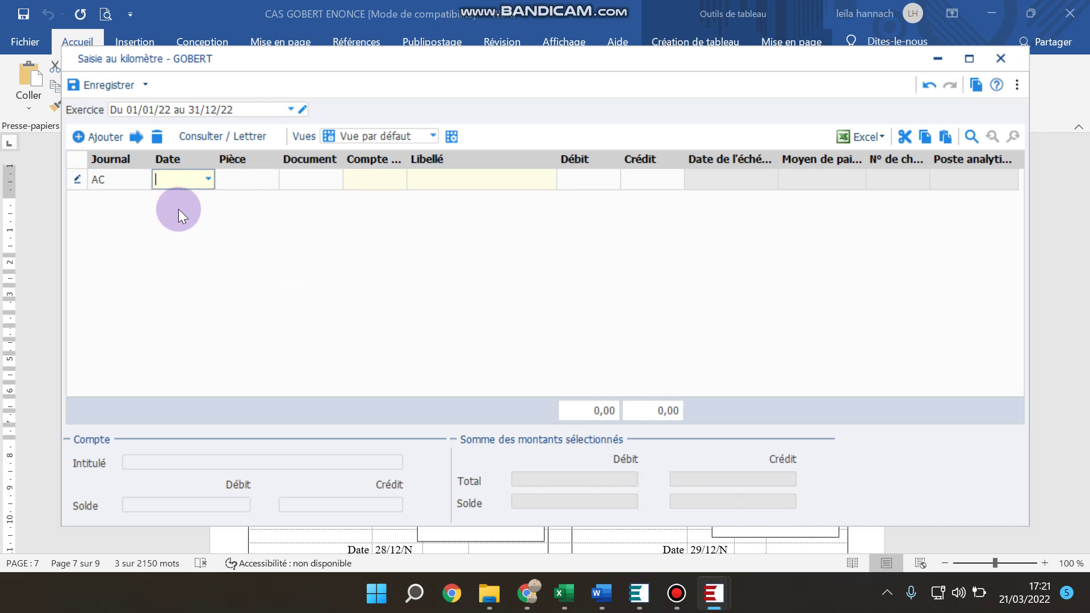
text(2)
text(8/01)
key(Tab)
key(Tab)
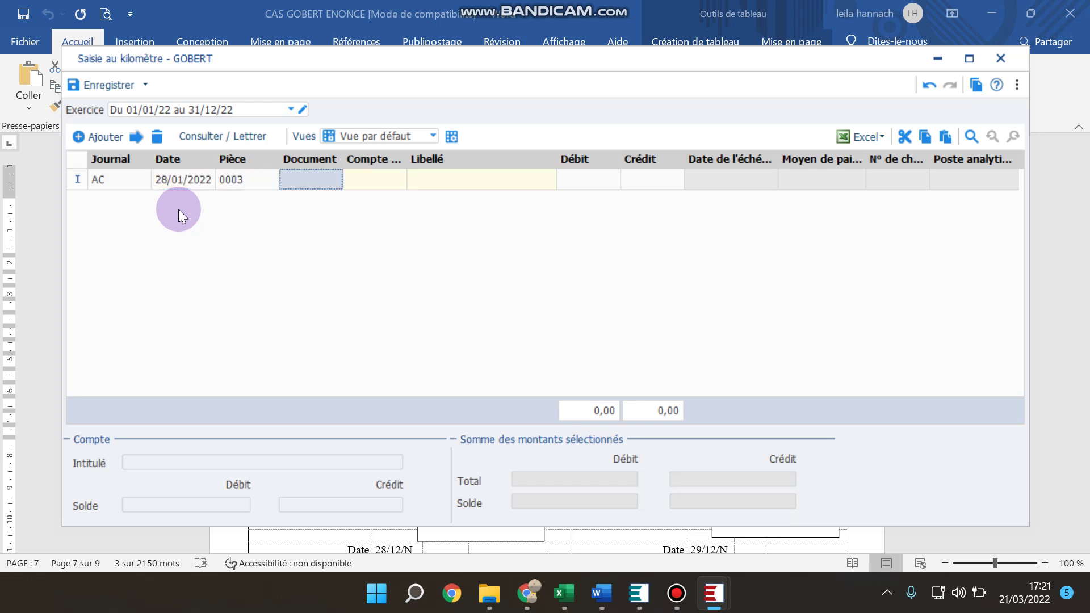
text(FACTURE)
key(Tab)
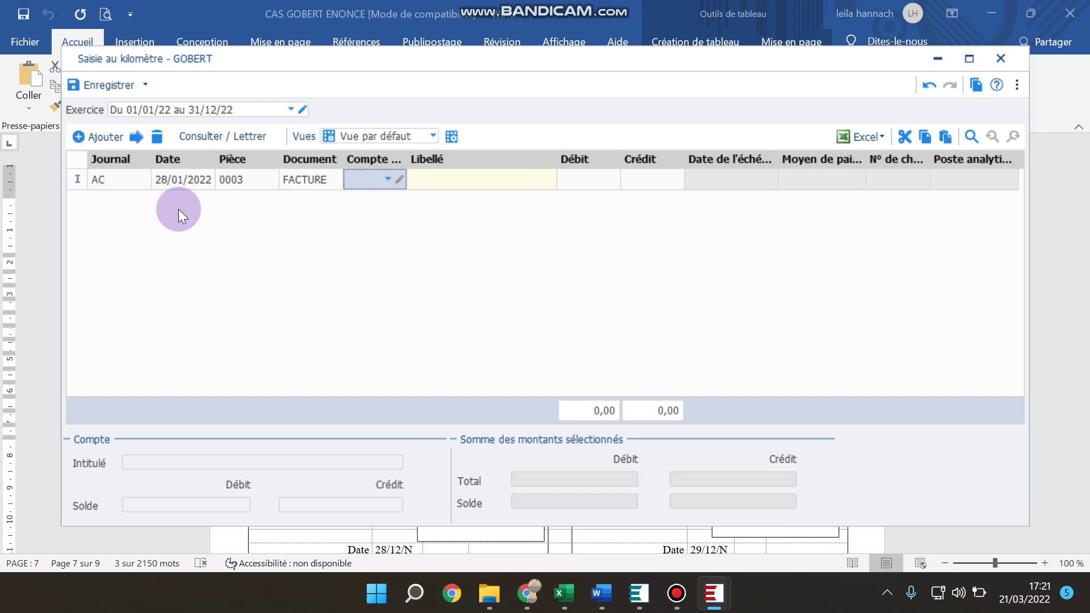
- Assign account 60611 (Electricité, Essence, Gaz) to the first line and label it FACTURE N°245
text(6061)
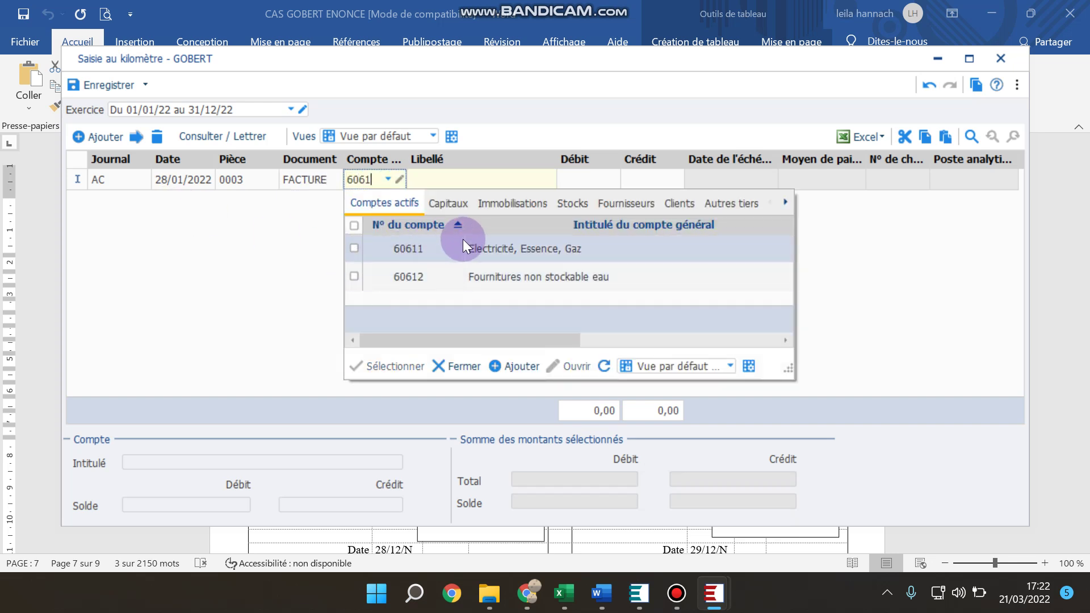
click(467, 239)
click(516, 184)
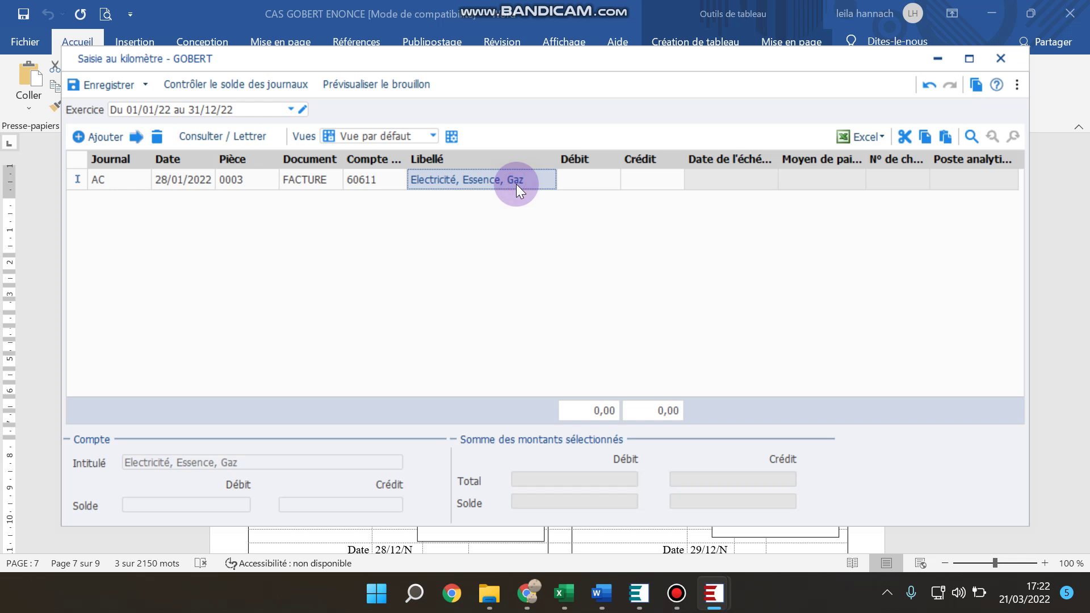
text(FACTURE N)
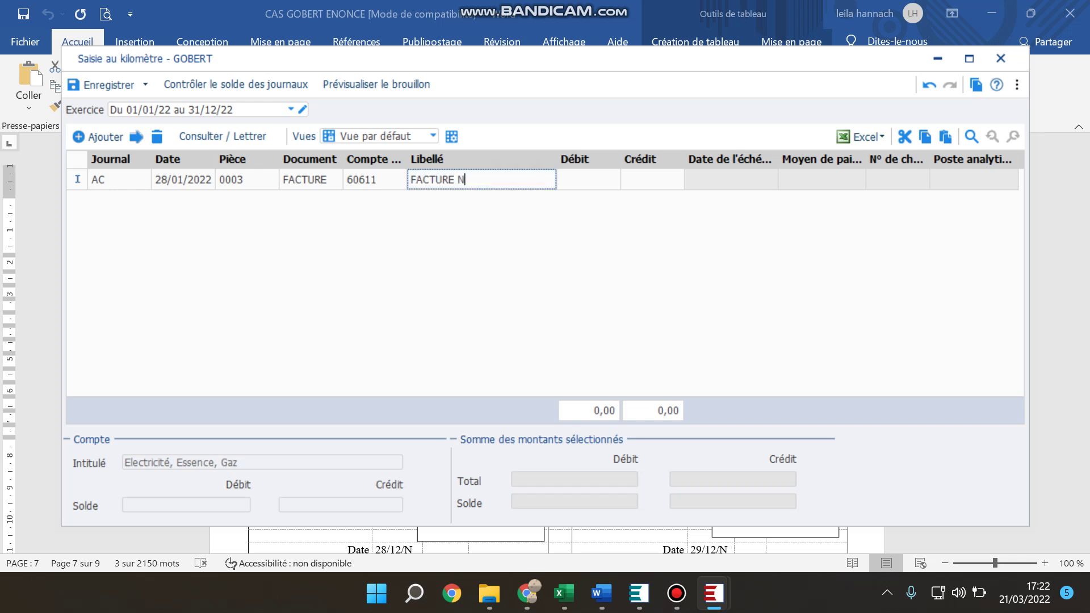
text(°245)
key(Tab)
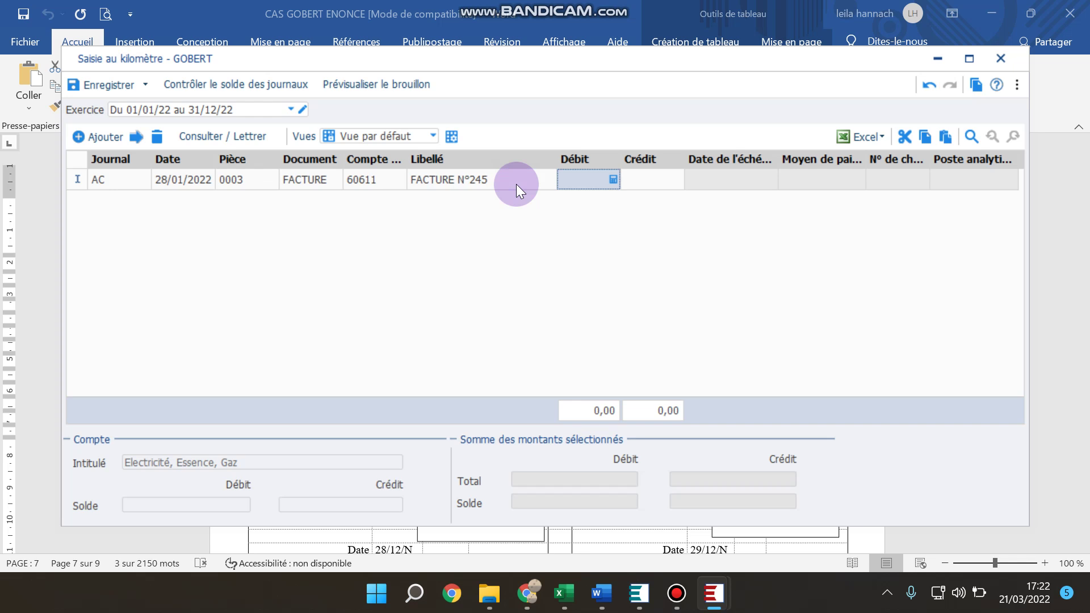
- Check the pre-tax total on the SICA ELECTRICITE invoice in Word and enter 700 as the first line's debit
click(575, 181)
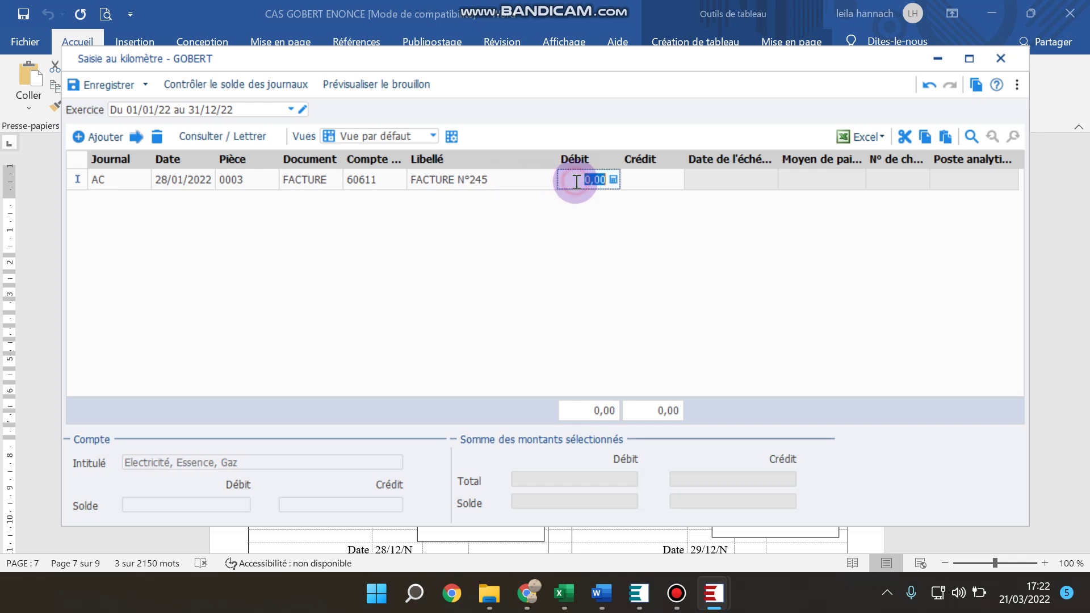
mouse_move(716, 607)
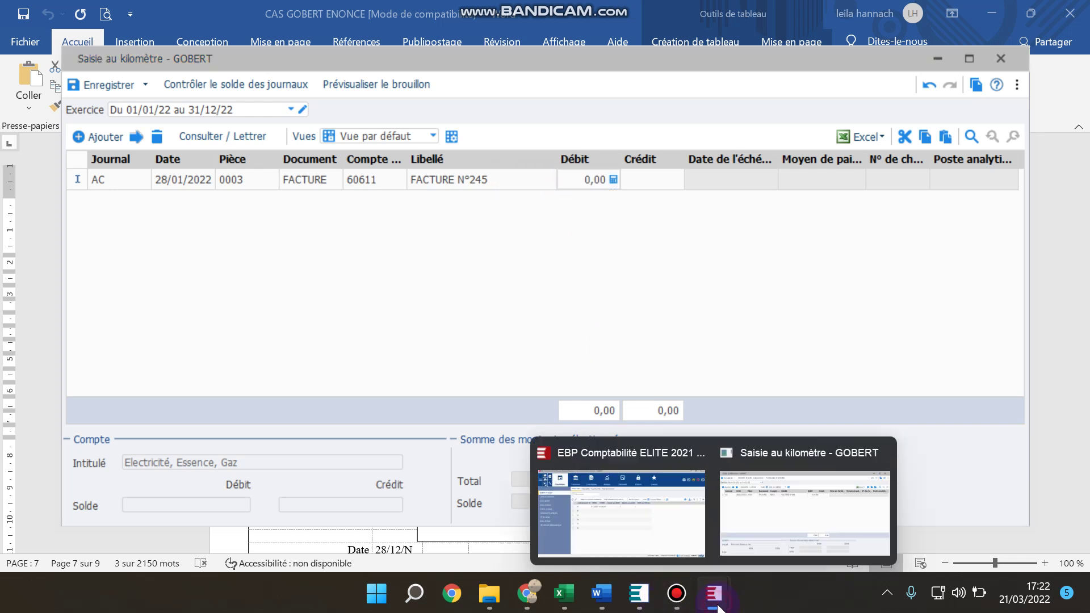
click(784, 528)
click(638, 604)
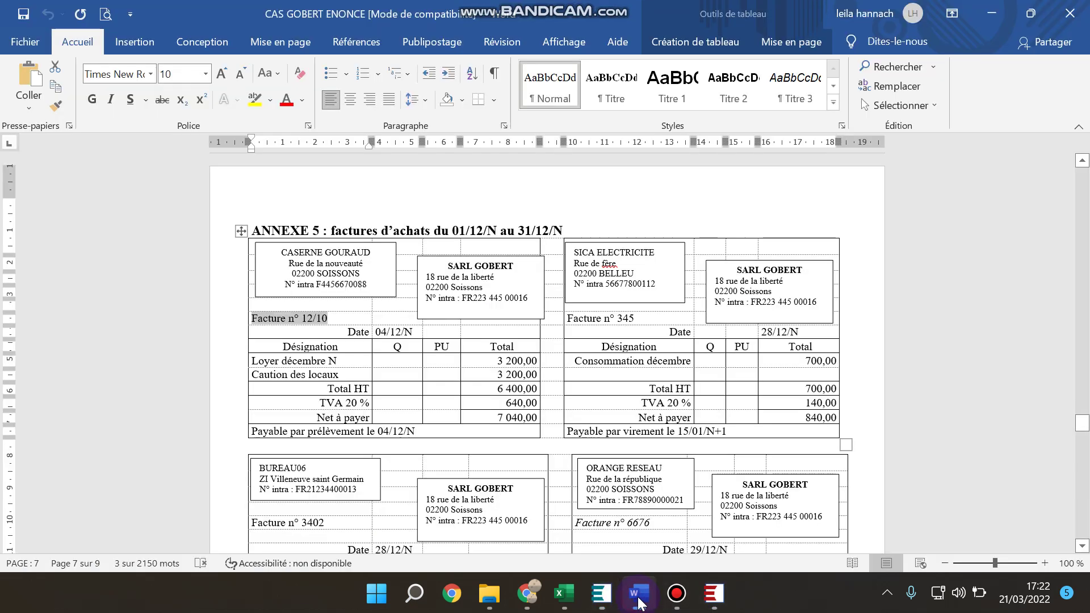
click(639, 602)
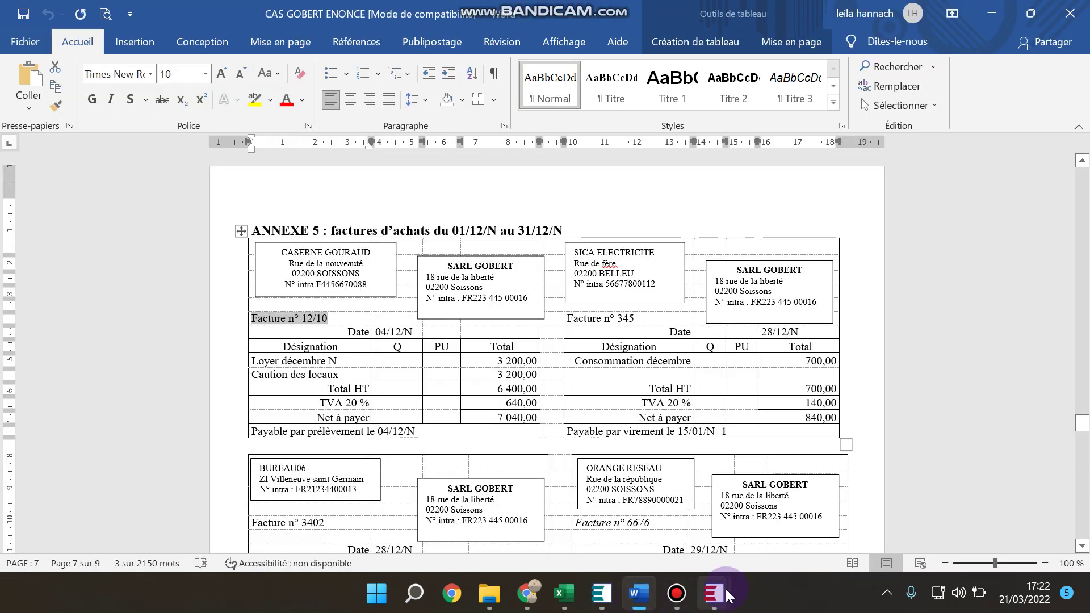
mouse_move(714, 593)
click(750, 530)
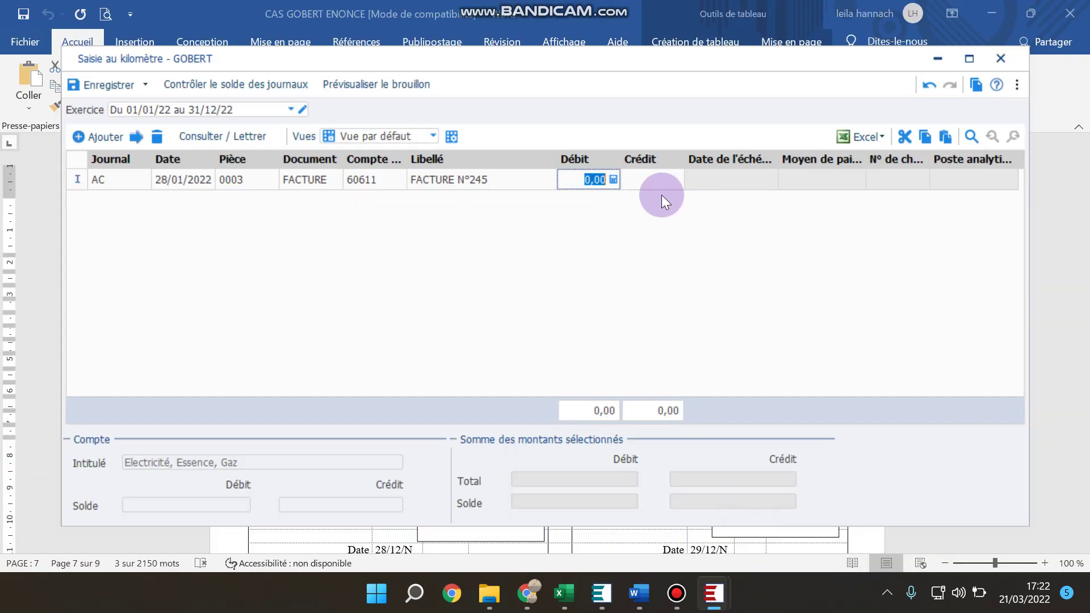
text(700)
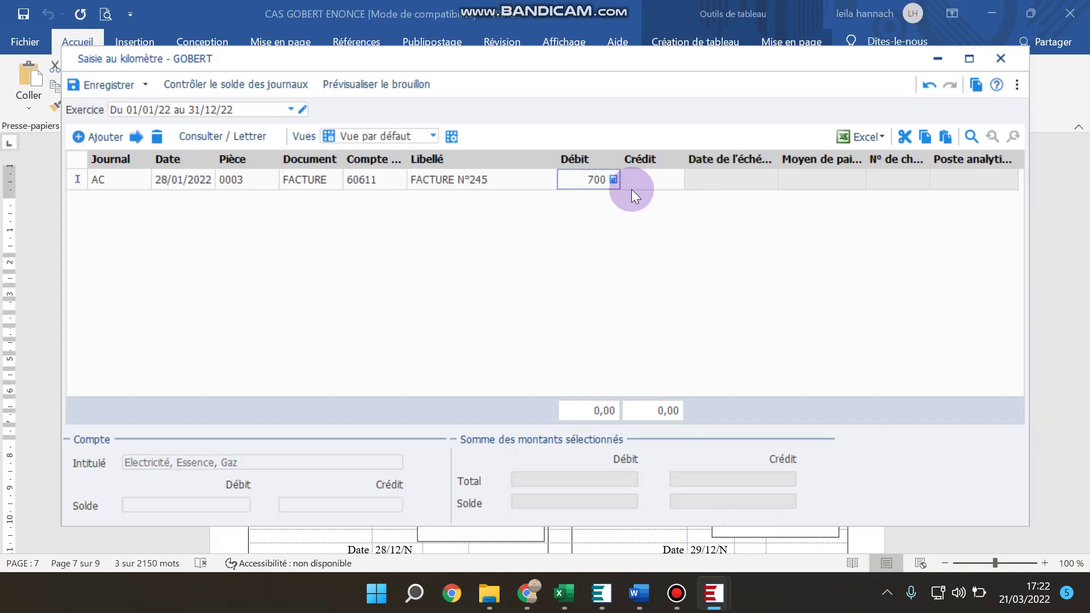
key(Return)
- Add a second line on deductible VAT account 445661 and accept its proposed debit of 140,00
key(Return)
key(Return)
text(446)
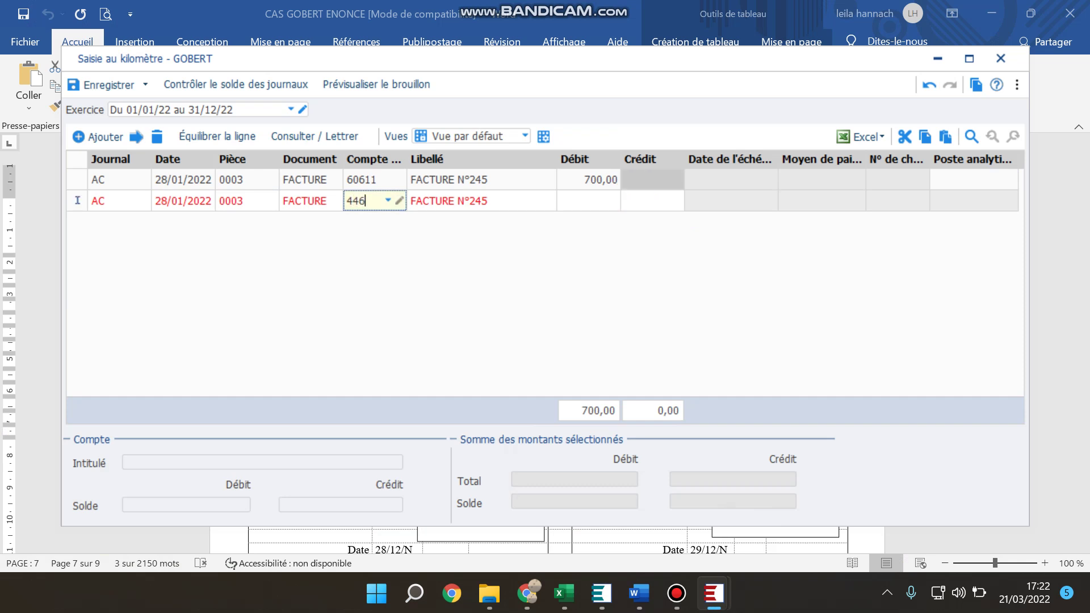
key(BackSpace)
text(566)
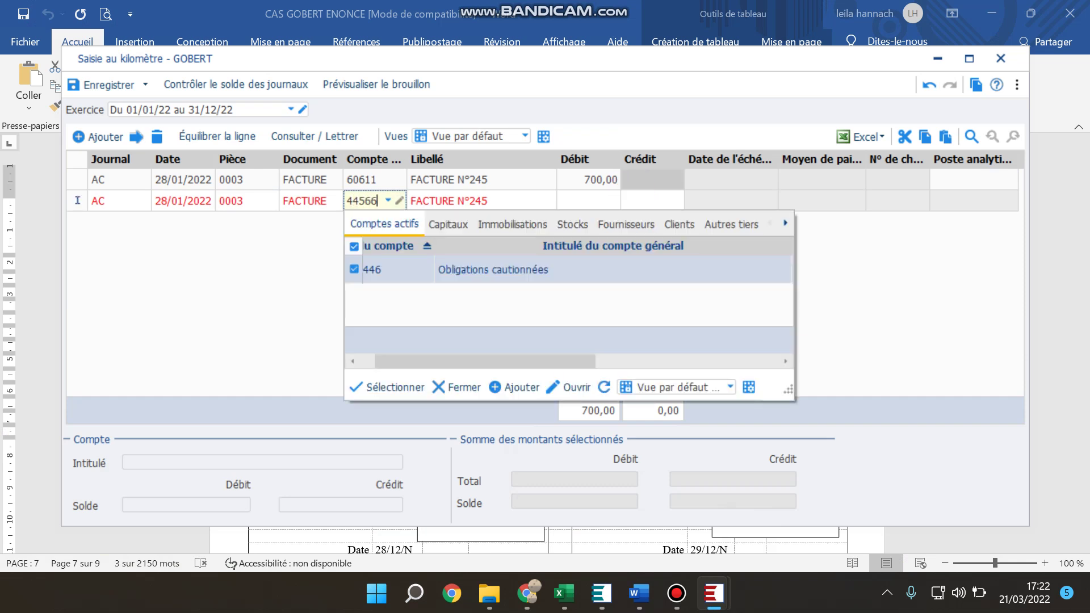
click(579, 271)
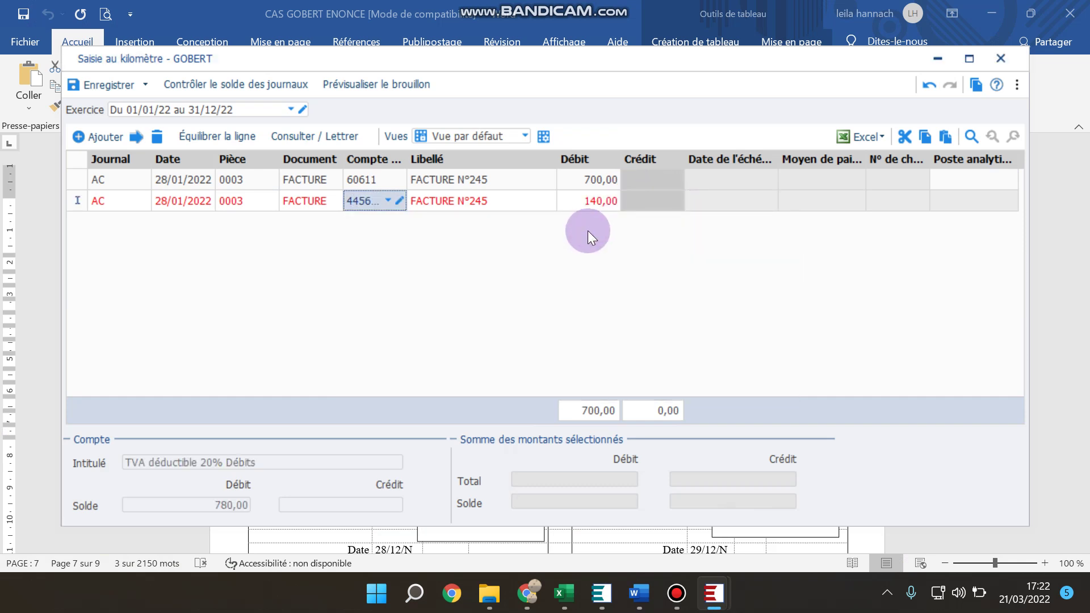
key(Return)
key(Return)
key(Return)
key(Return)
key(Return)
key(Return)
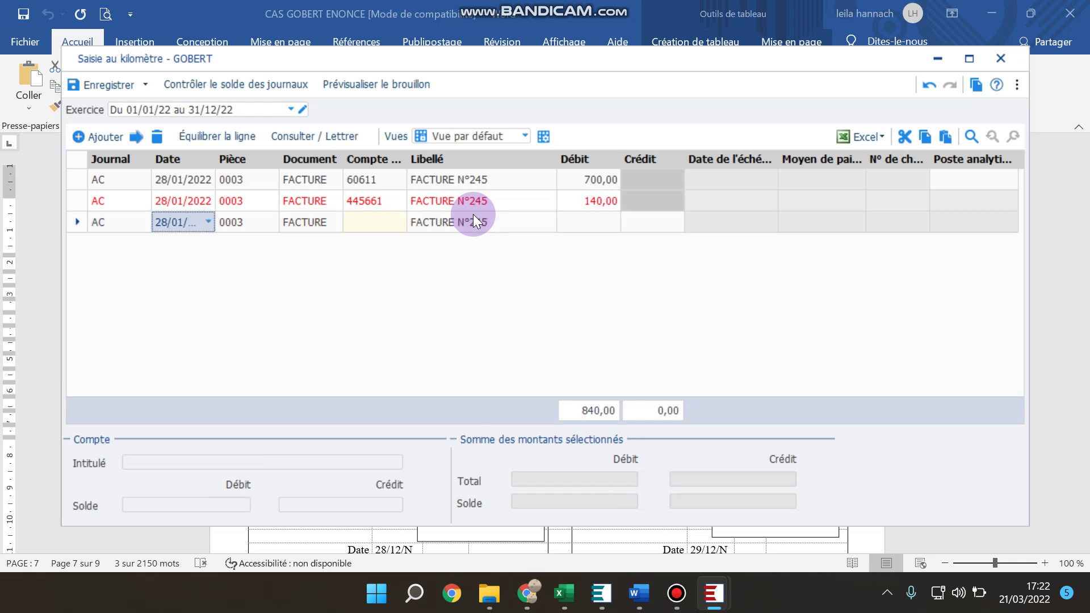
- Enter supplier account 401SICA on the third line, checking the supplier's name on the invoice in Word
key(Return)
text(404)
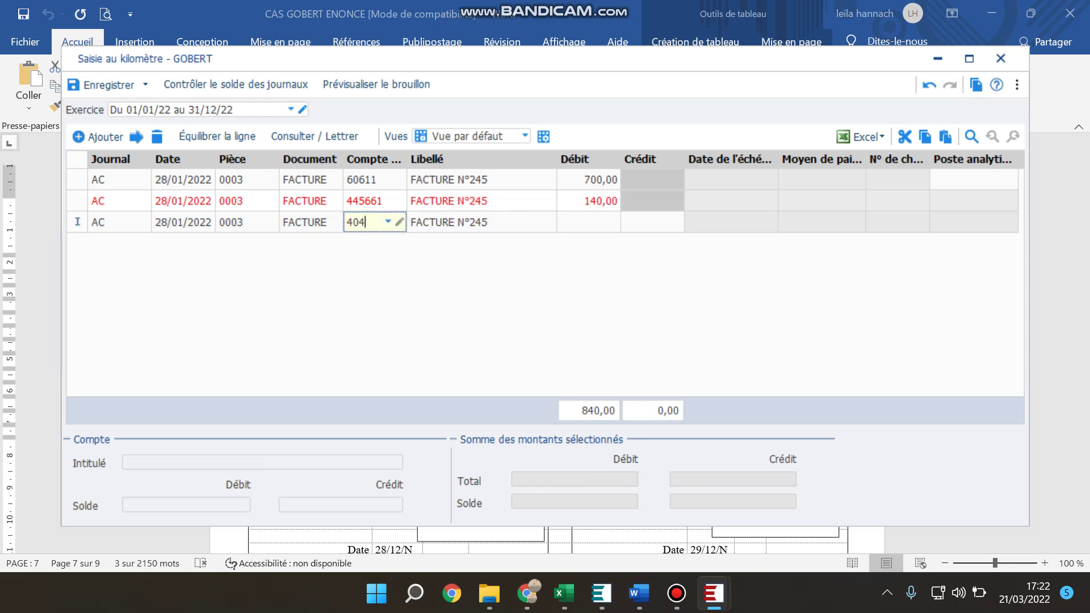
key(BackSpace)
text(1)
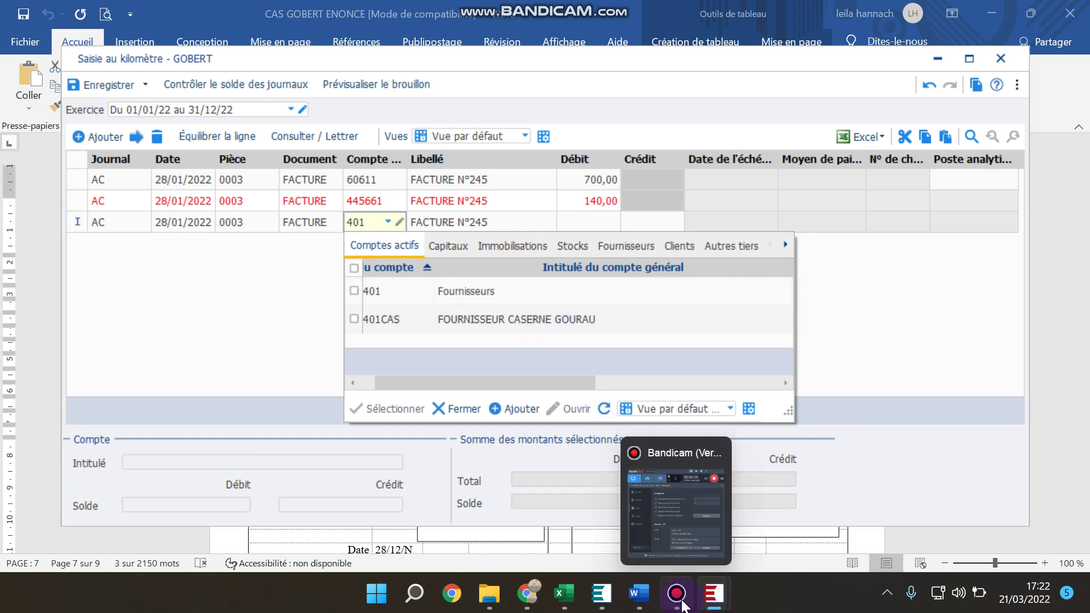
click(642, 604)
click(642, 603)
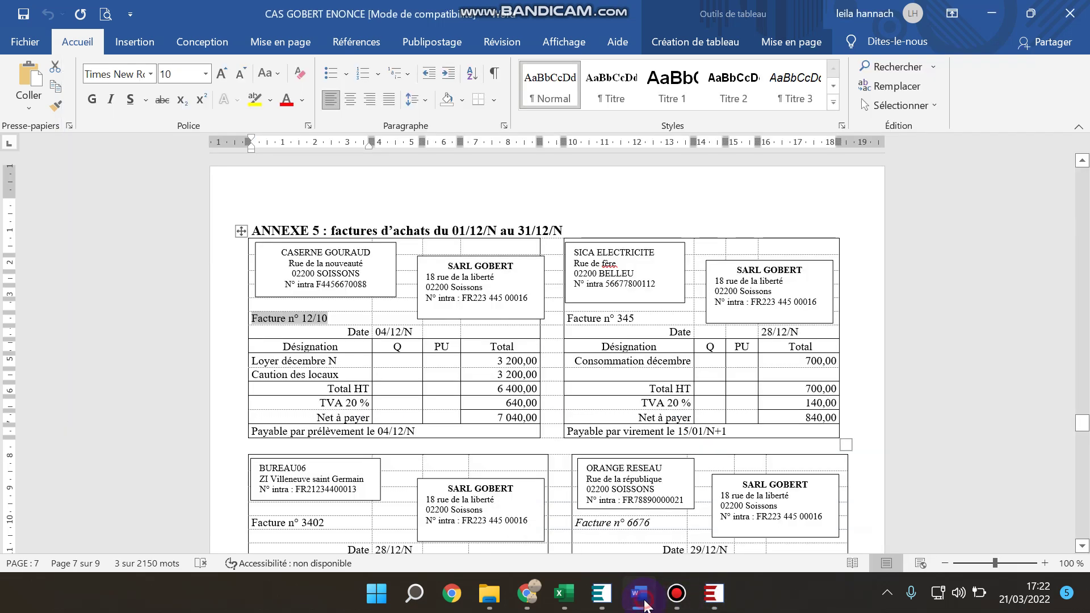
text(SICA)
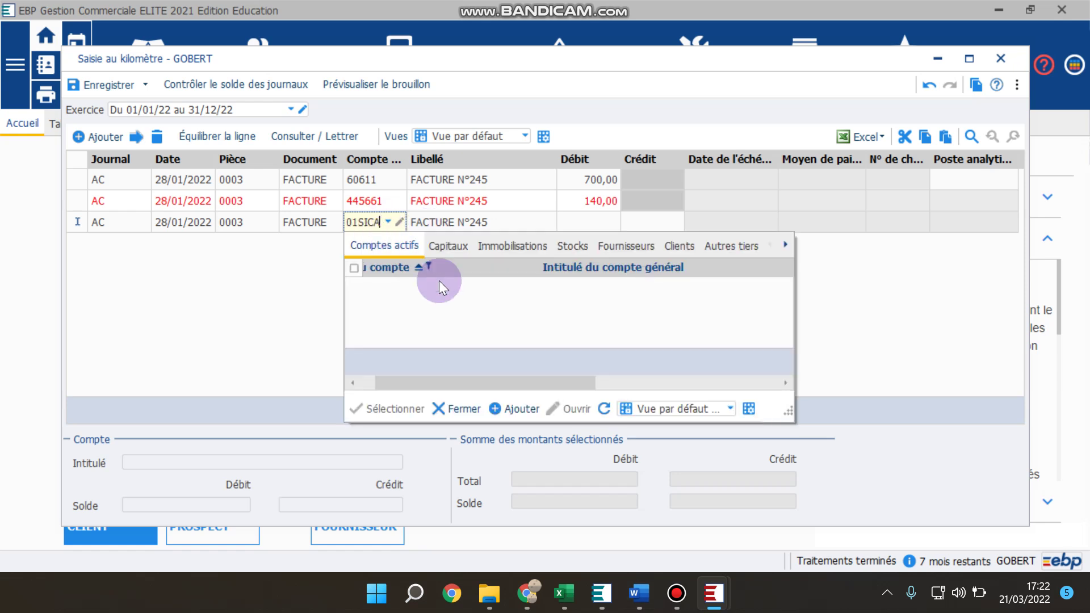
- Try to add the new account 401SICA from the third line's account list
click(515, 406)
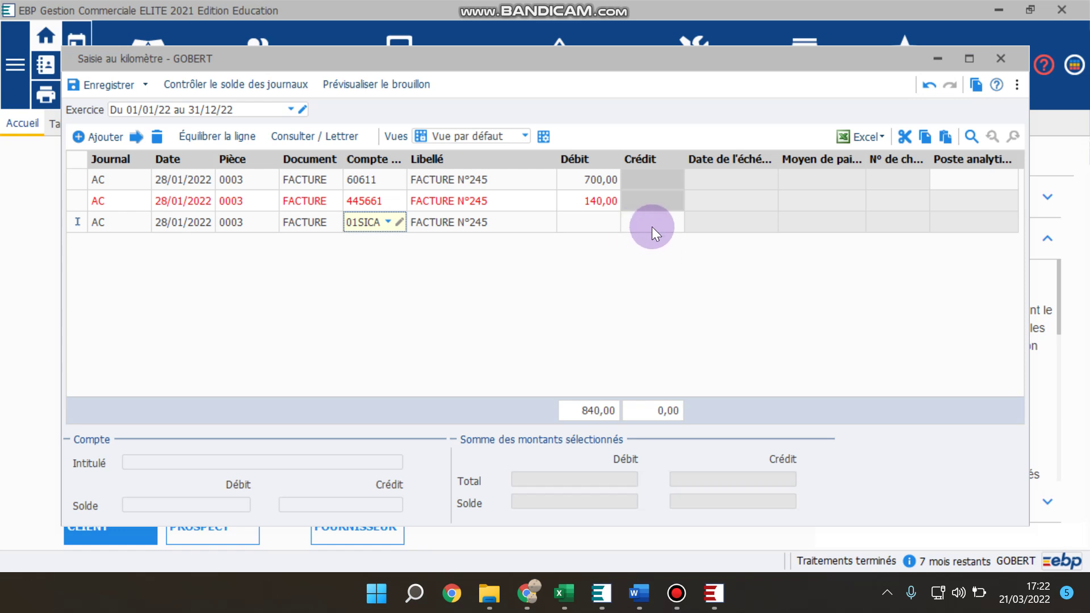
mouse_move(675, 607)
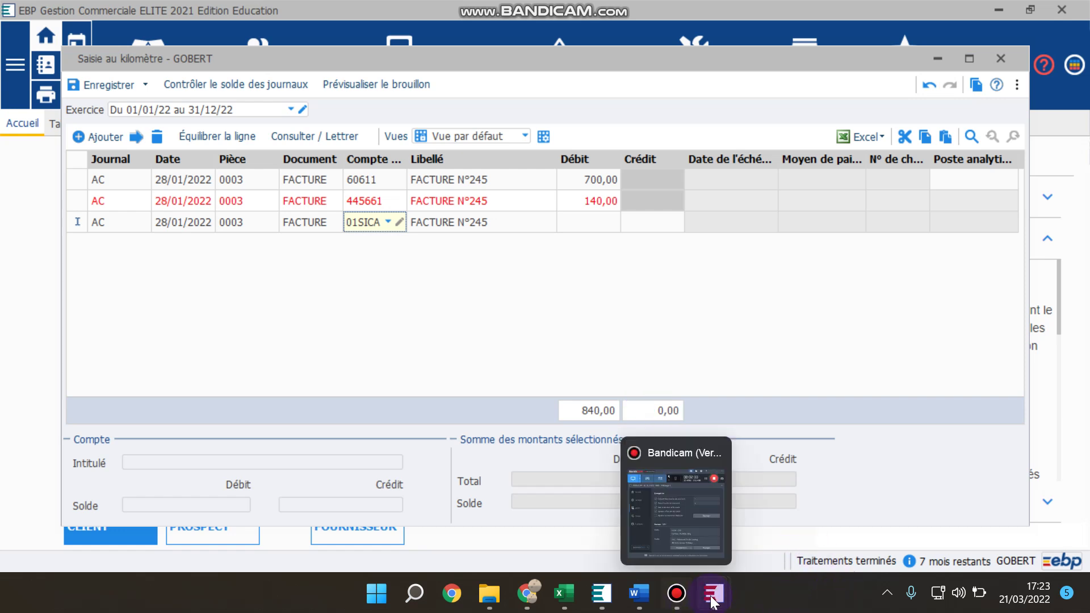
mouse_move(714, 594)
click(748, 536)
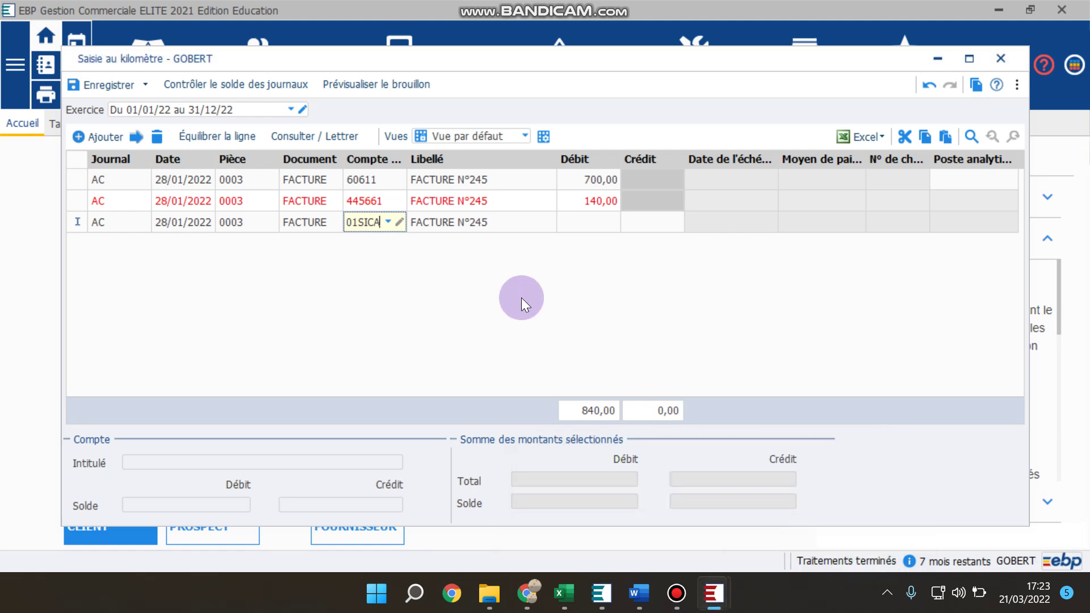
click(387, 222)
click(514, 409)
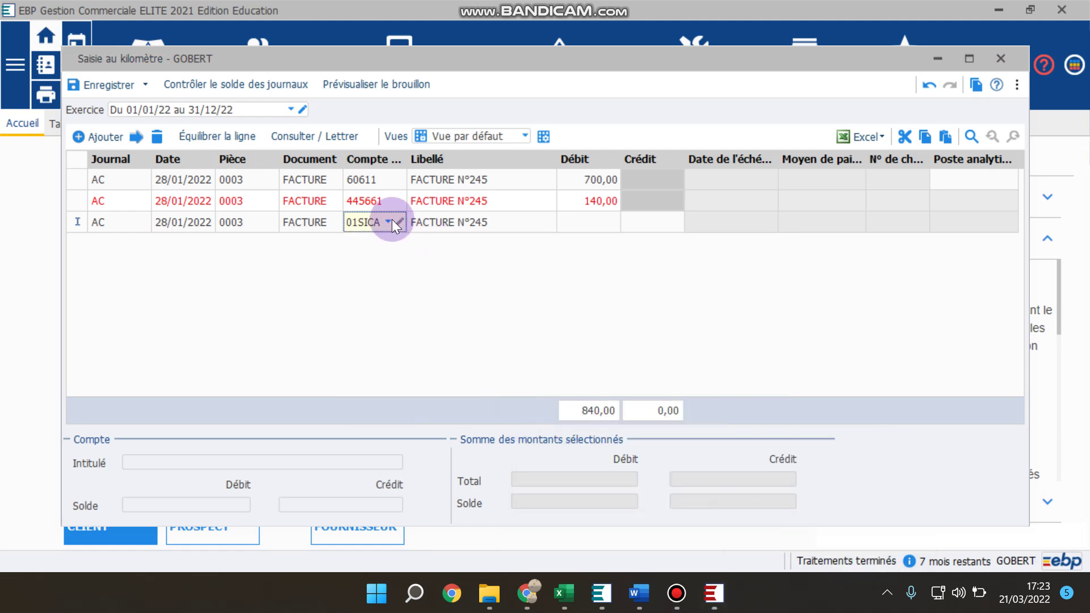
click(392, 219)
click(530, 413)
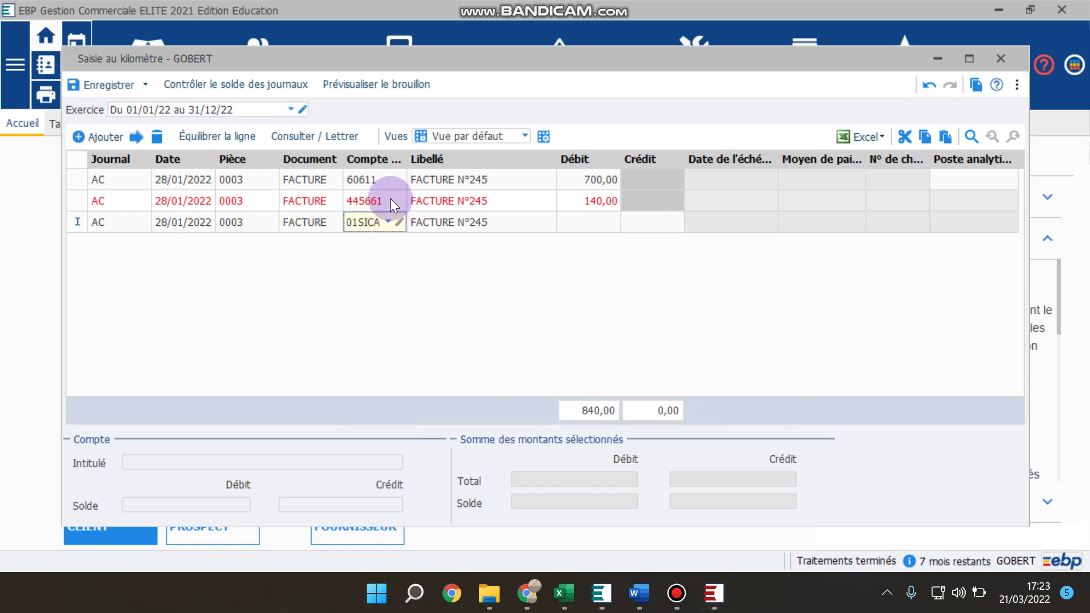
click(388, 222)
click(517, 407)
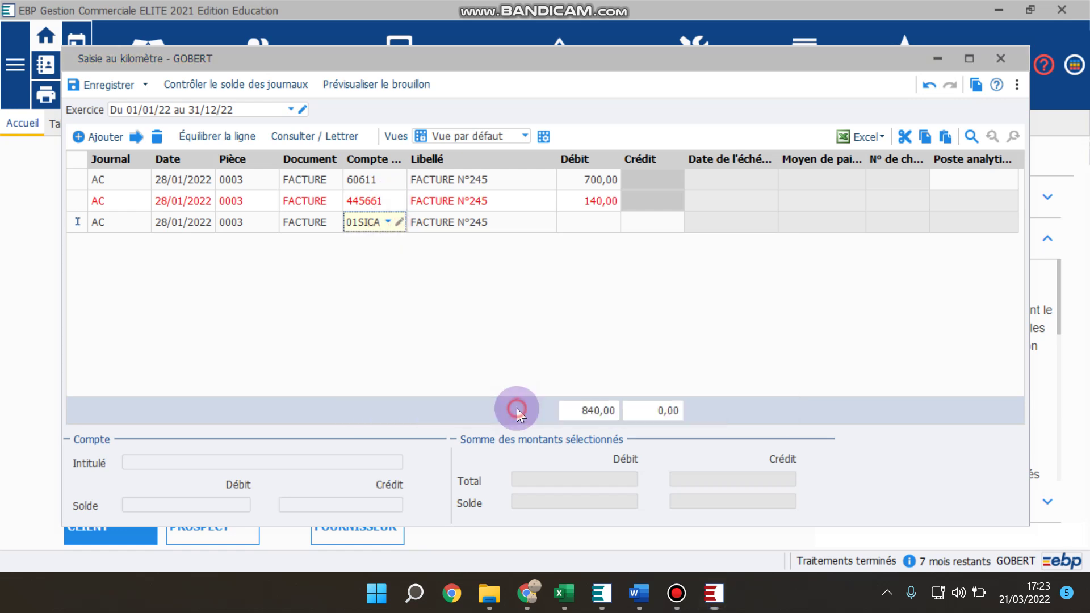
- Create the missing general account 401SICA with the title FOURISSEUR SICA, saving and closing its record
click(586, 210)
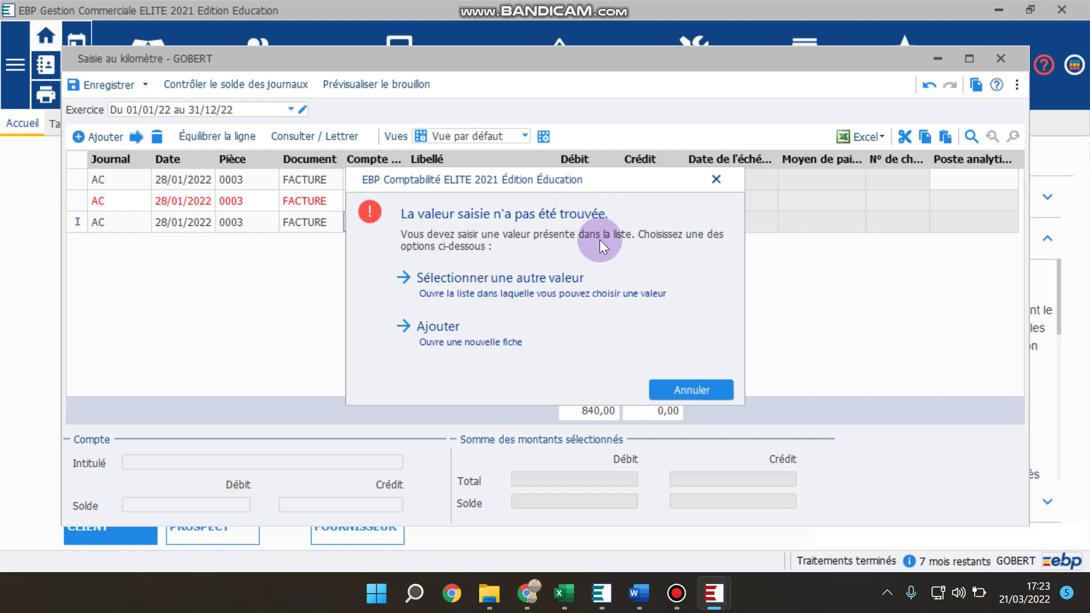
click(476, 336)
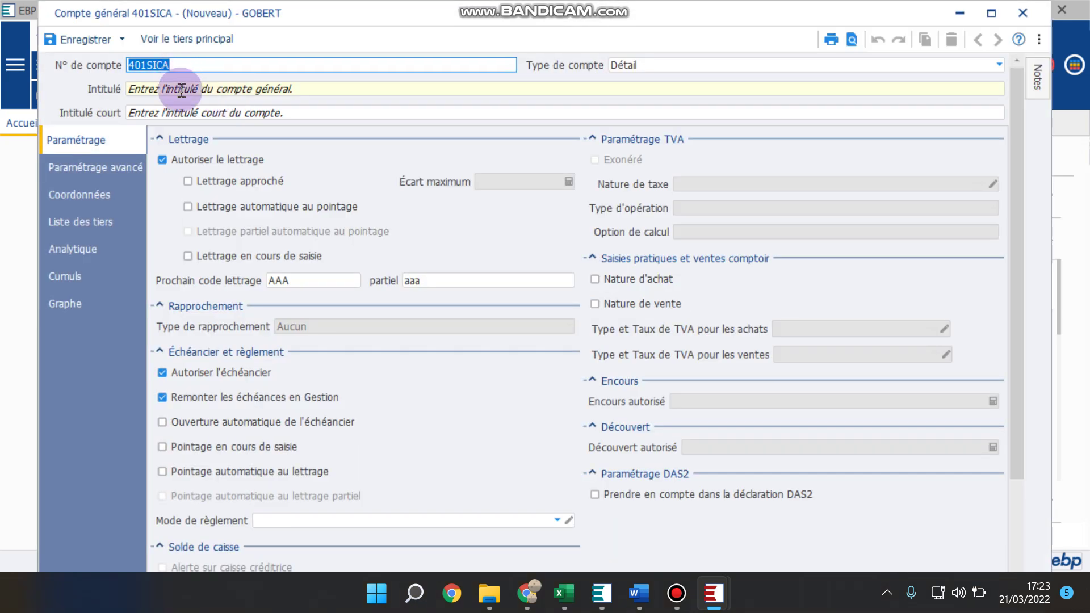
click(181, 90)
text(FOURNSISSER)
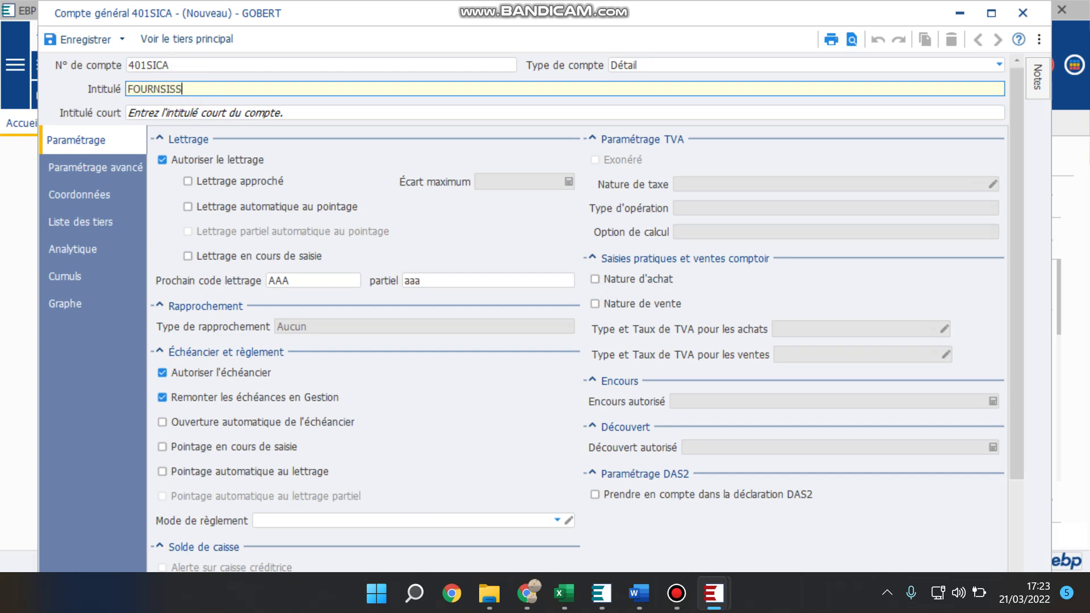
key(BackSpace)
key(BackSpace)
text(EUR)
click(164, 91)
key(Delete)
key(Delete)
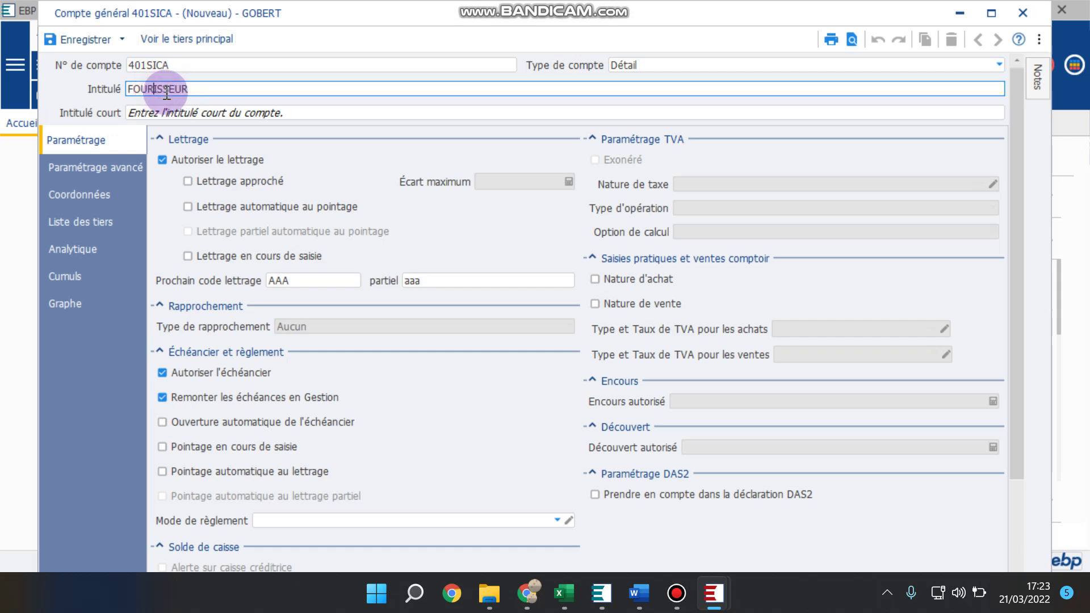
click(201, 89)
text(SICA)
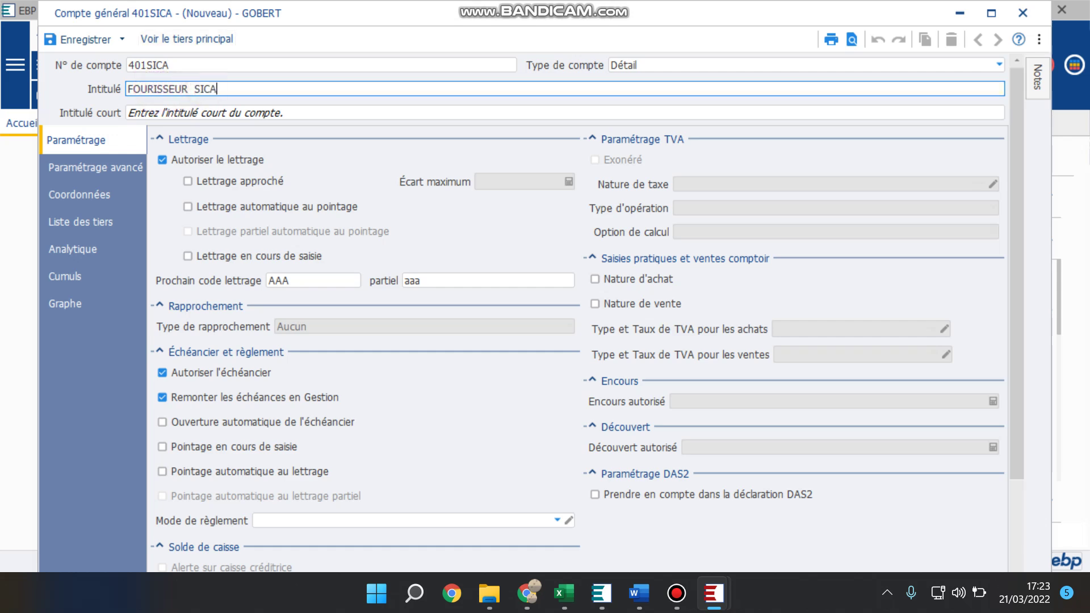
click(121, 41)
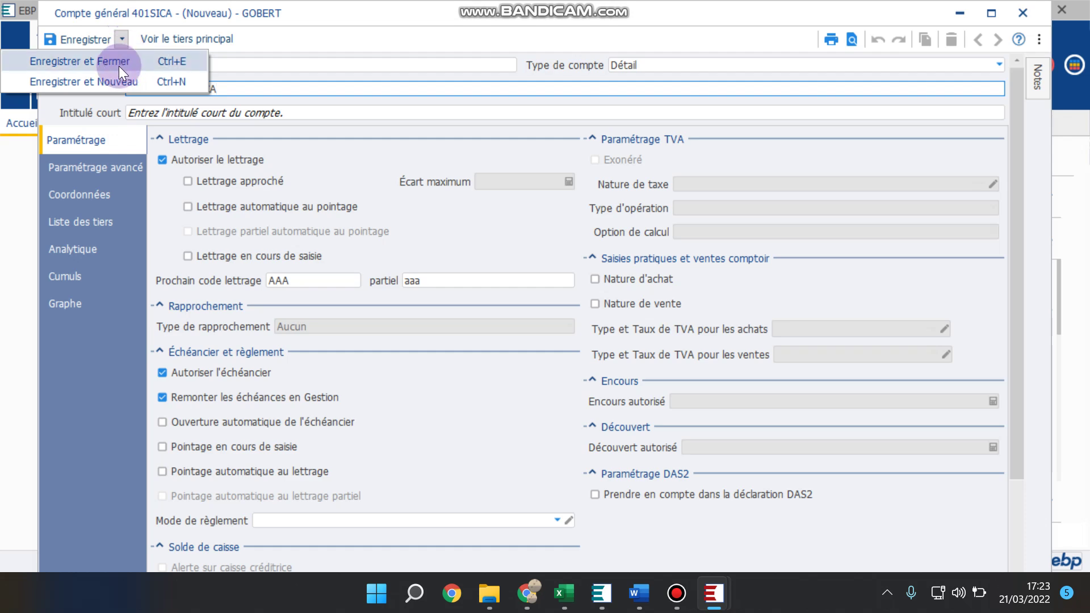
click(118, 65)
- Enter a credit of 840 on the 401SICA line and accept its proposed due date and payment method
click(642, 223)
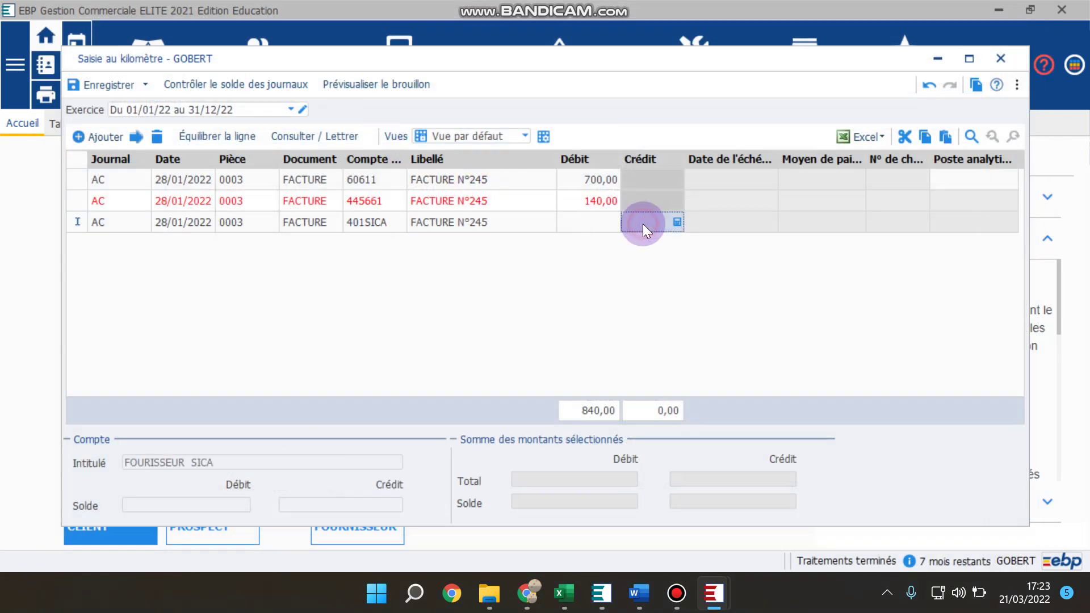
click(643, 223)
text(840)
key(Return)
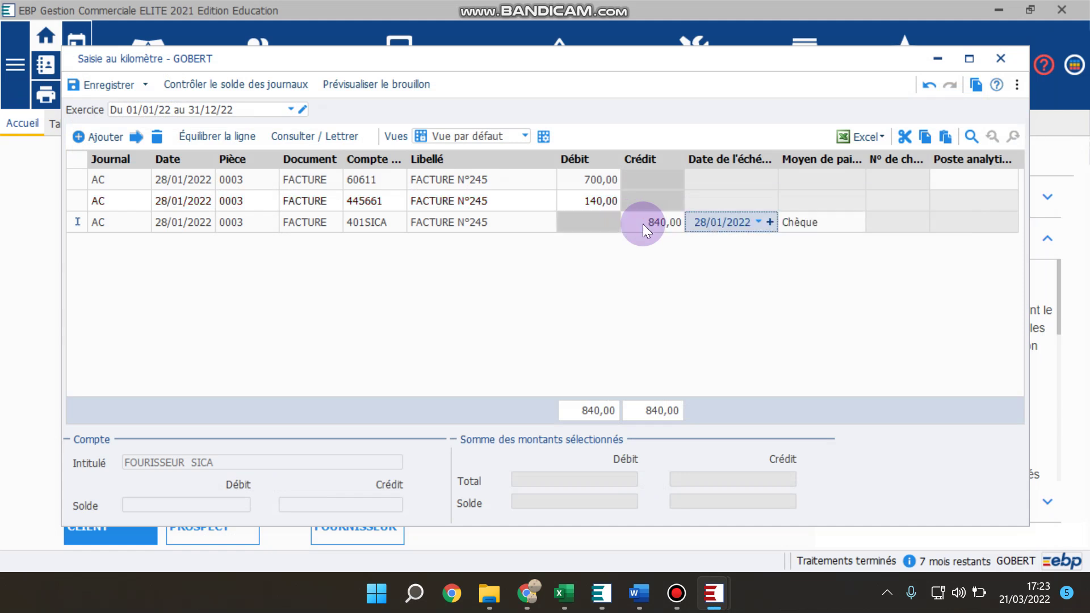
key(Return)
key(Return)
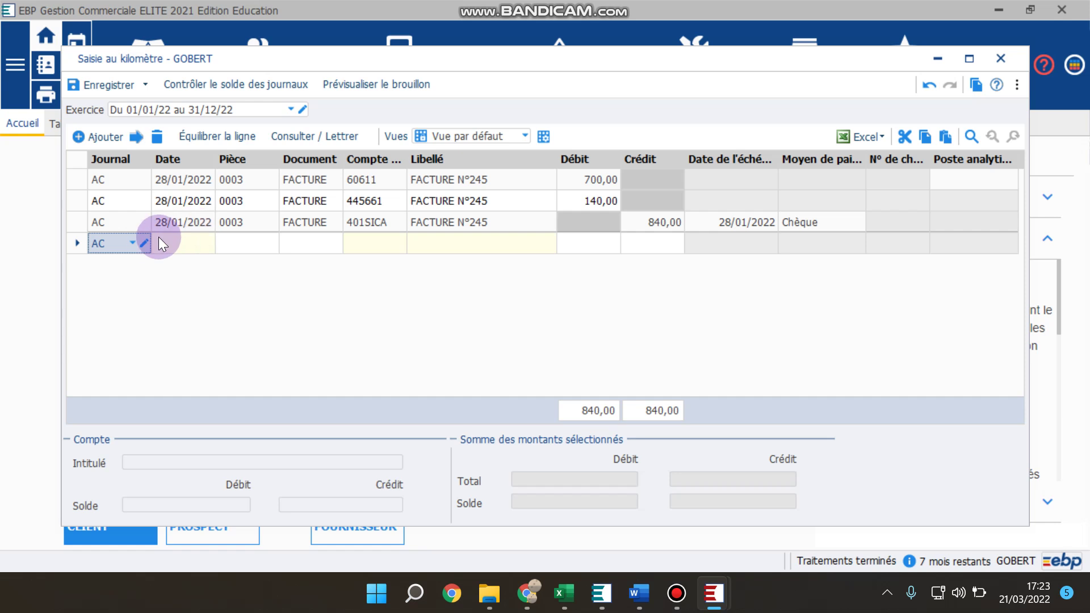
- Fill in the new fourth line with journal BP, date 28/01/2022 and document PRELEVEMENT, accepting the proposed piece number
click(133, 243)
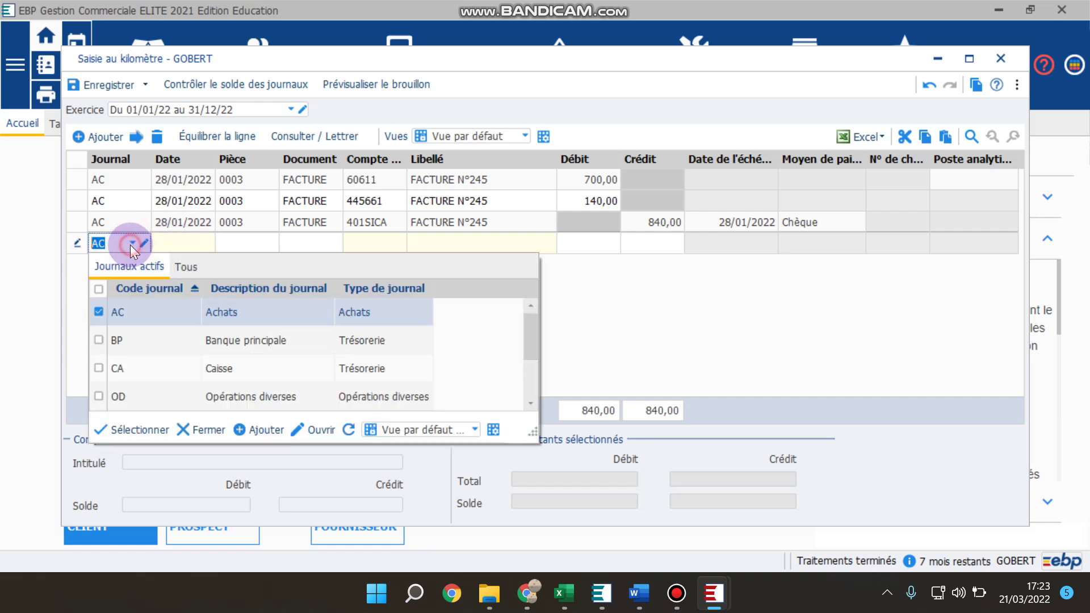
click(117, 339)
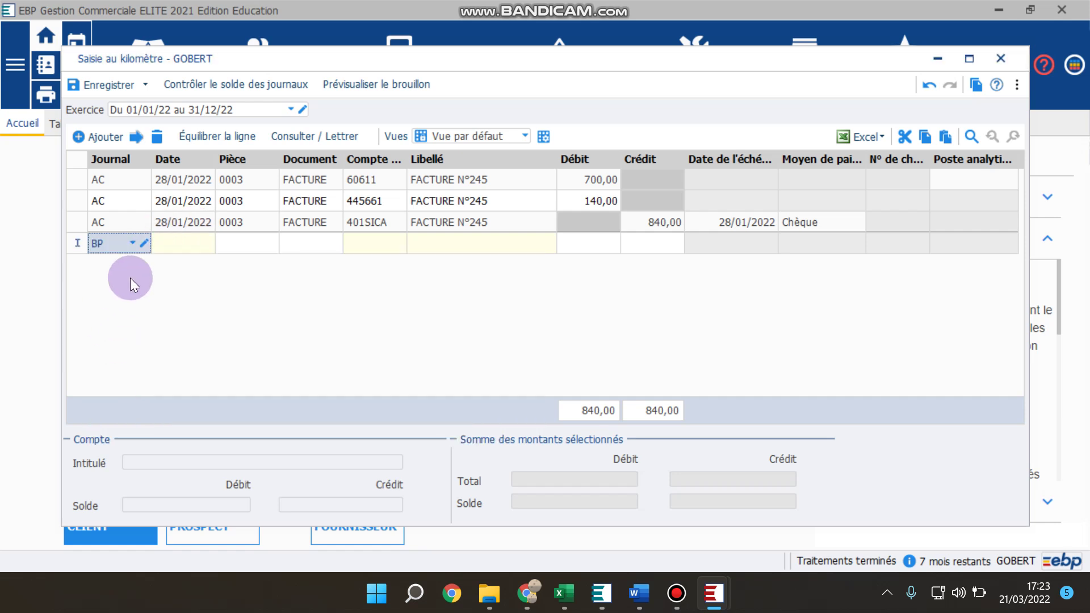
click(196, 247)
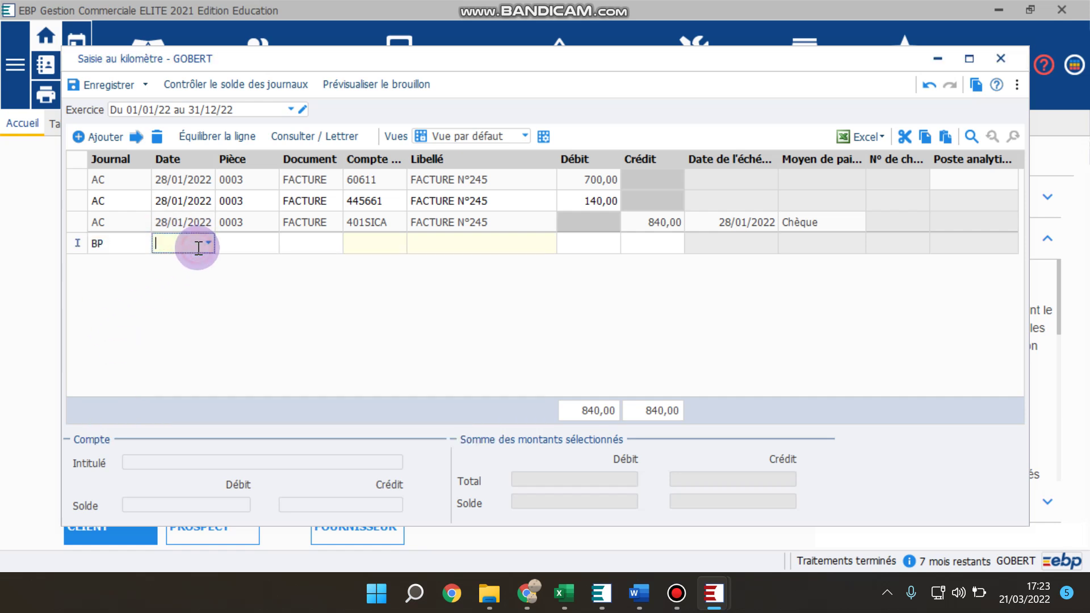
text(28/01/2022)
key(Tab)
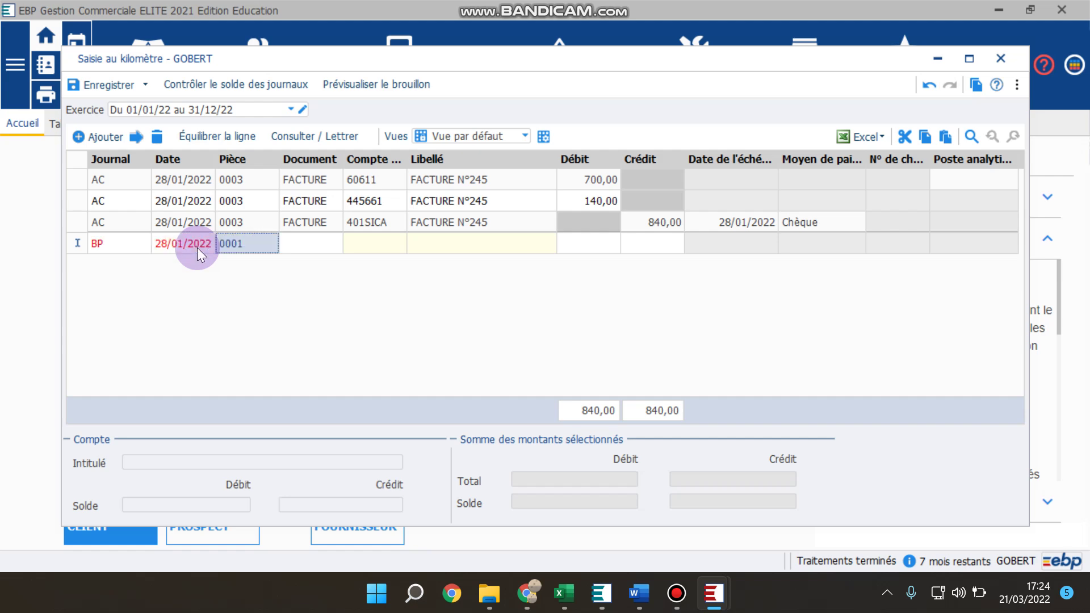
text(VIREMEN)
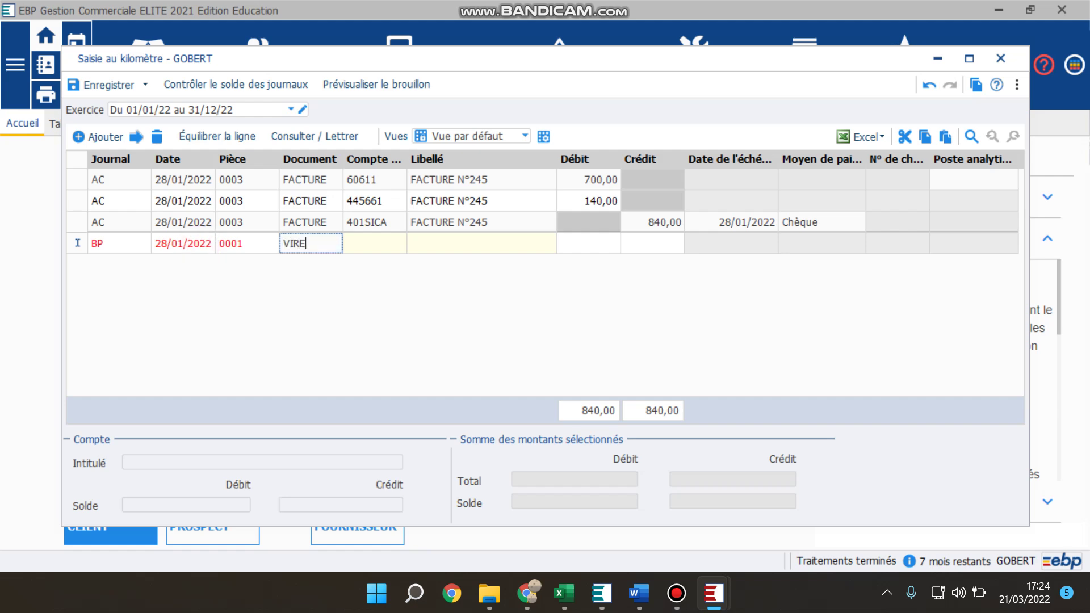
text(PRELEVEMENT)
key(Tab)
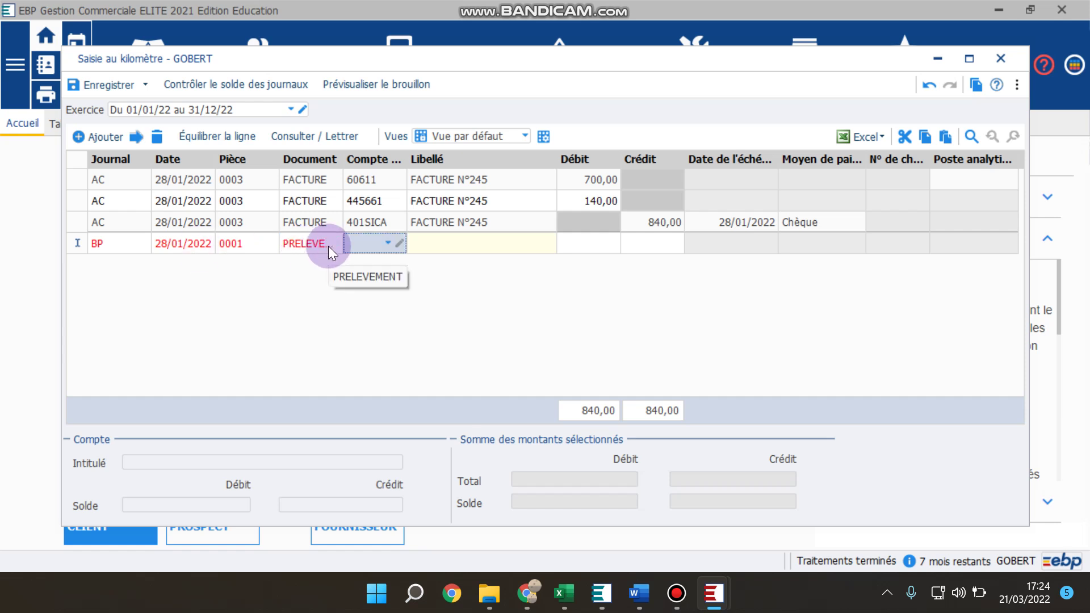
- Assign account 401SICA and a debit of 840 to the BP line, accepting the proposed counterpart line on bank account 5121
text(401SICA)
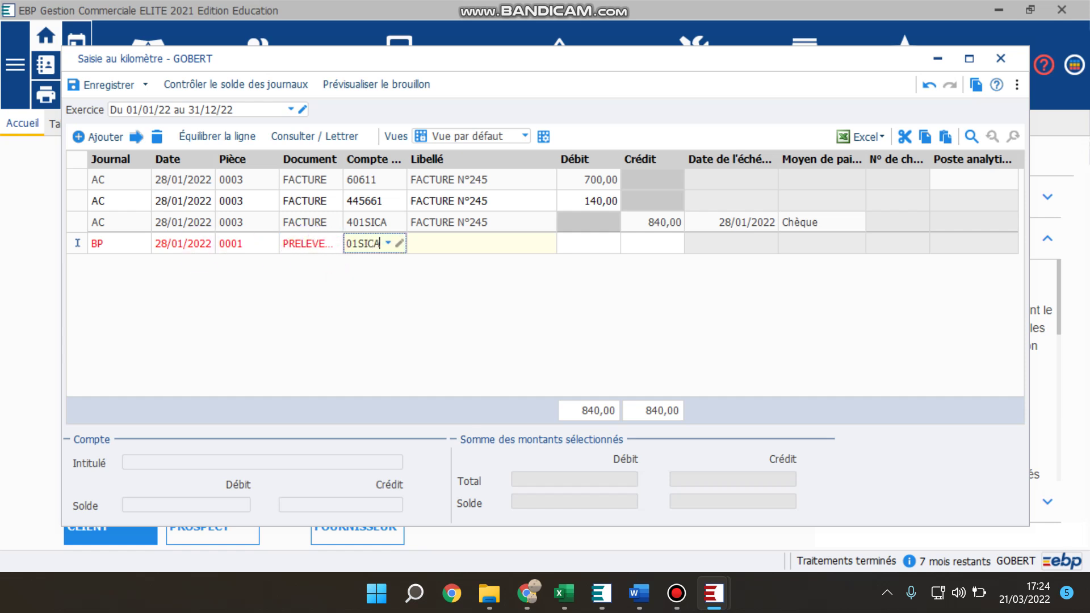
click(433, 335)
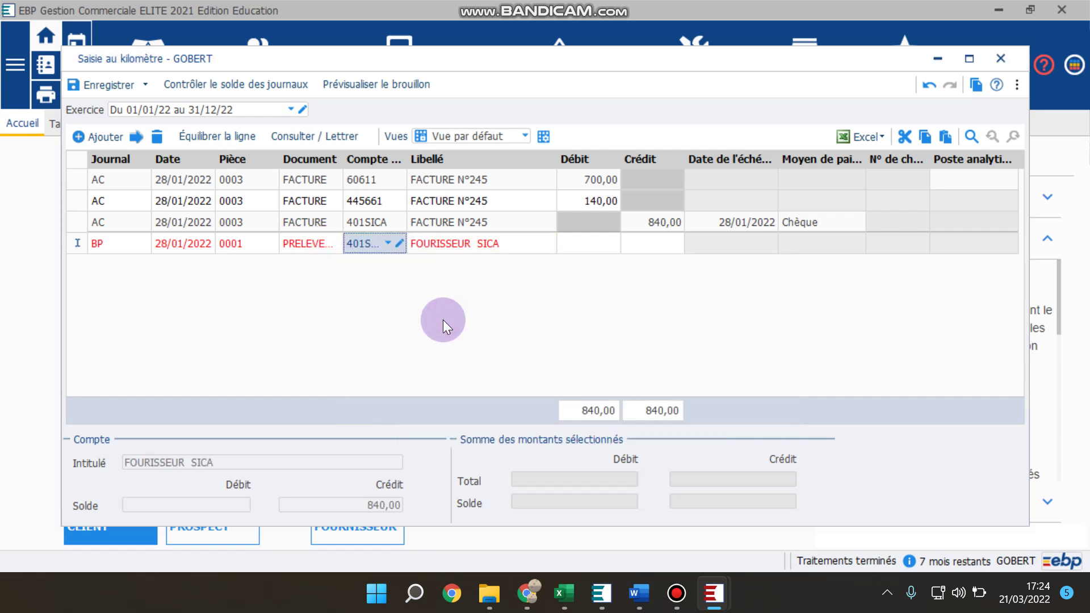
key(Tab)
key(Tab)
text(840)
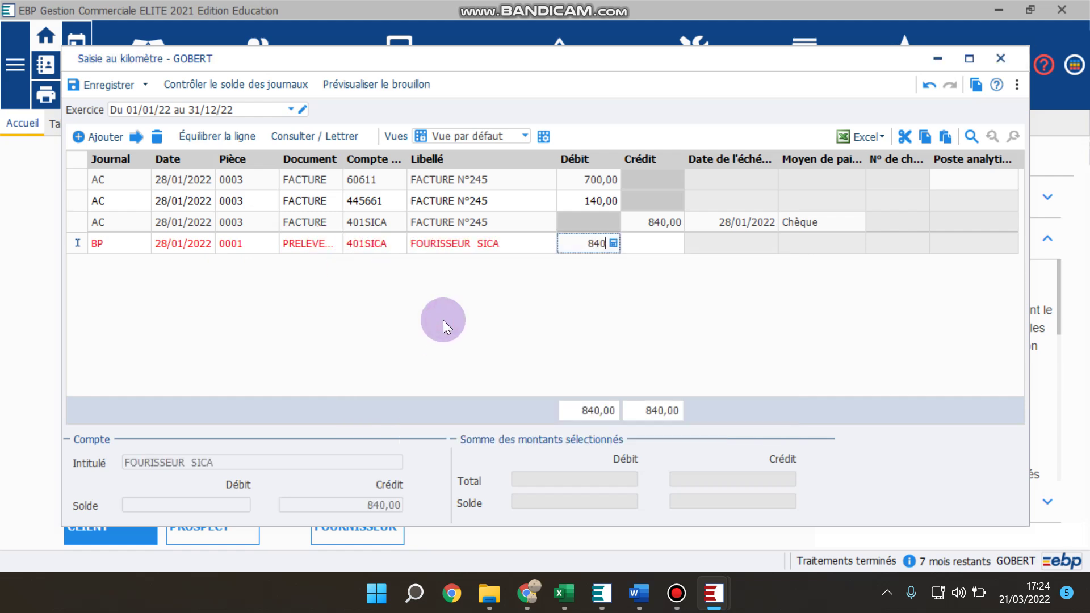
key(Tab)
key(Tab)
key(Tab)
key(Tab)
key(Tab)
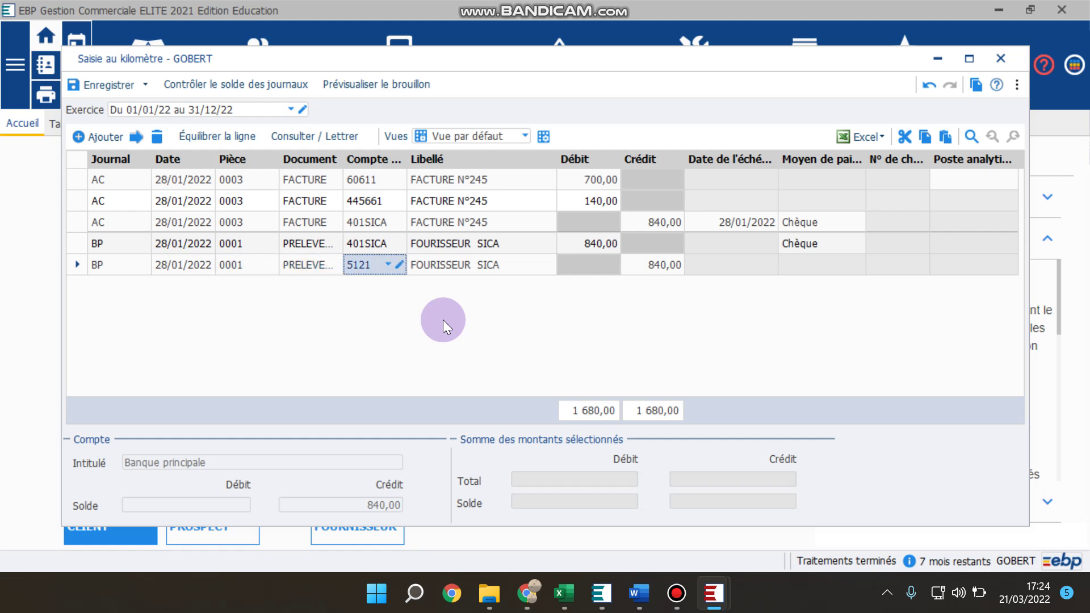
key(Tab)
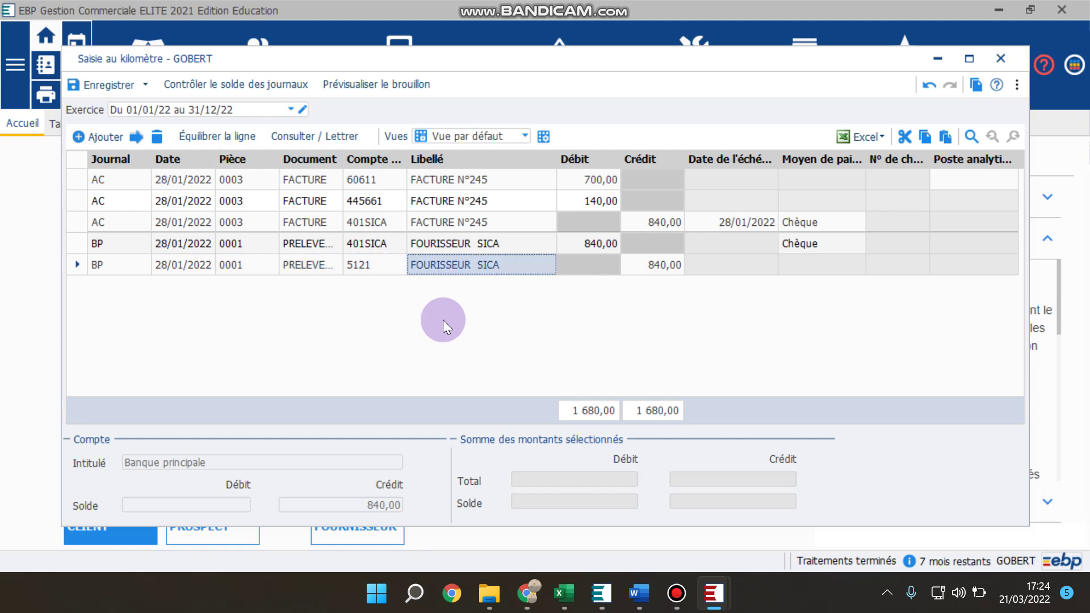
- Label the BP payment line PRELVEMENT ELECTRICITE and save all the journal entries
click(503, 240)
text(PRELVE)
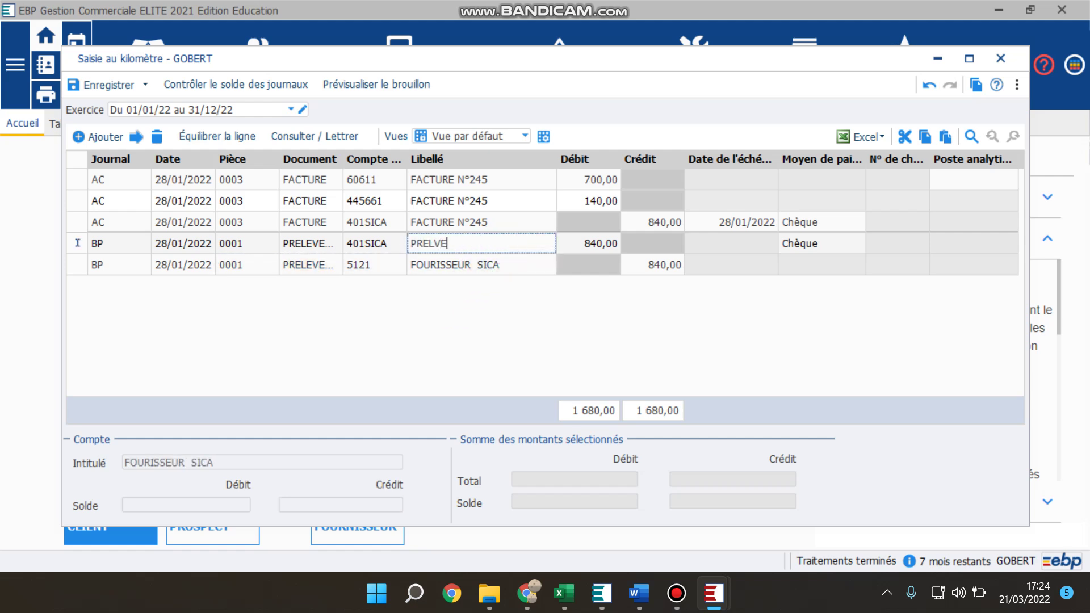
text(MENT ELECTRIVIT)
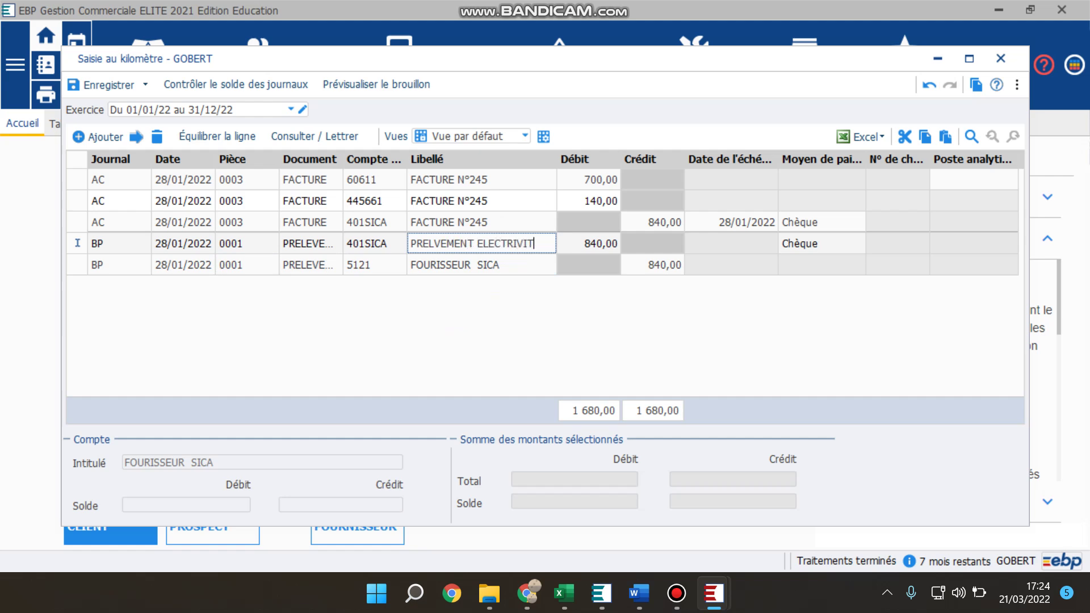
key(BackSpace)
key(BackSpace)
key(BackSpace)
text(CITE)
key(Tab)
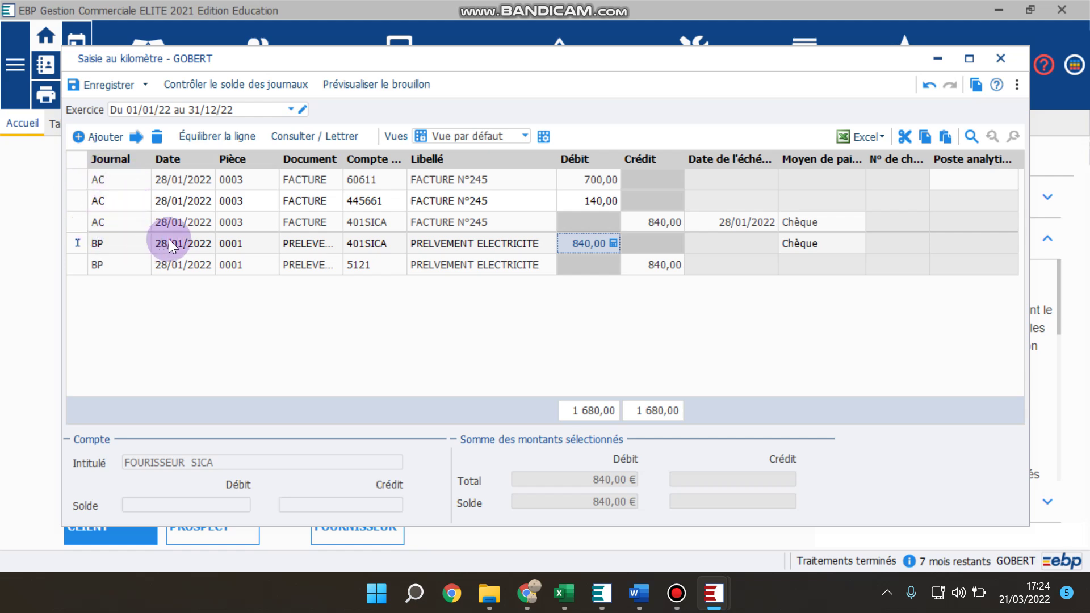
click(122, 86)
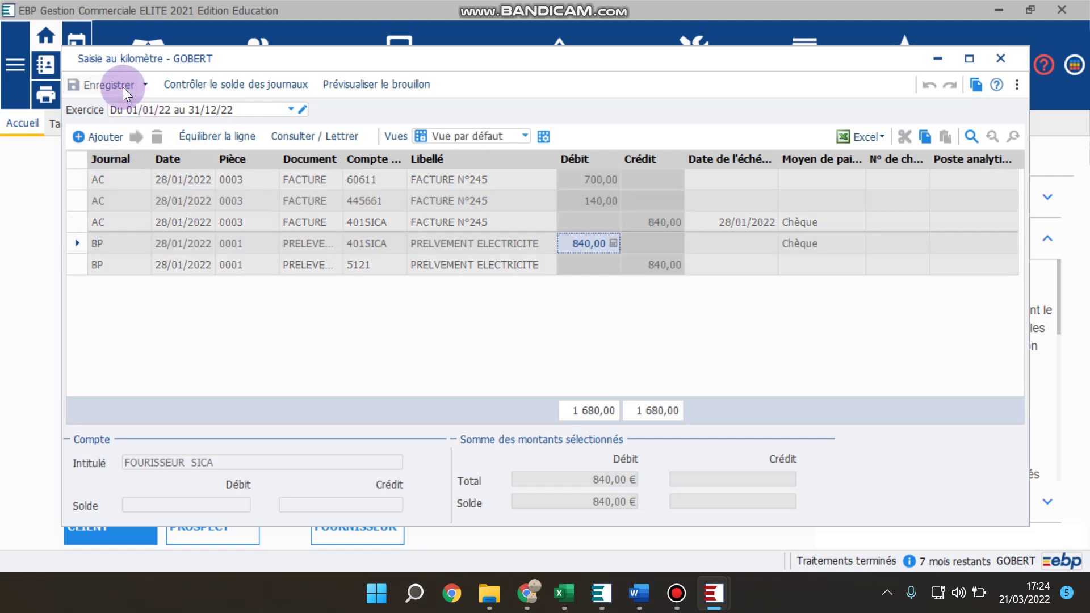